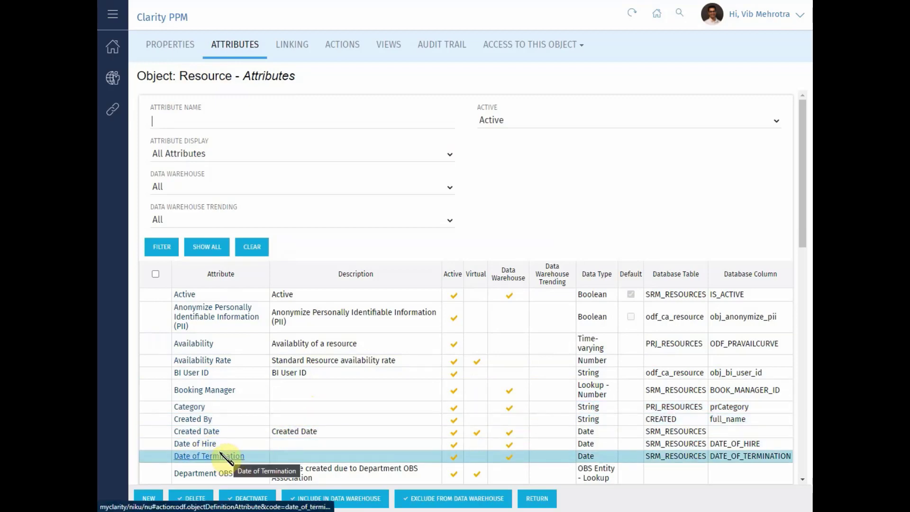
Step: Check the API attribute IDs of the Resource object's Date of Hire and Date of Termination attributes
left_click(203, 443)
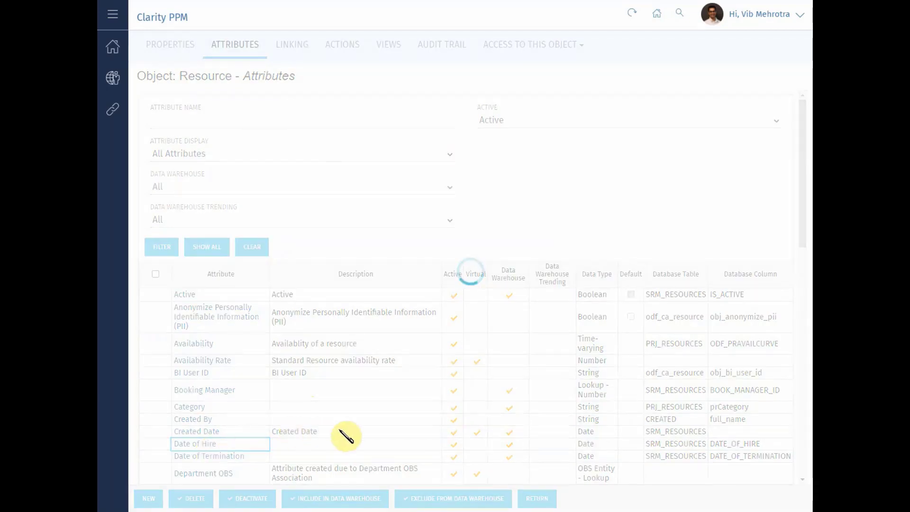
scroll(346, 432, "down", 5)
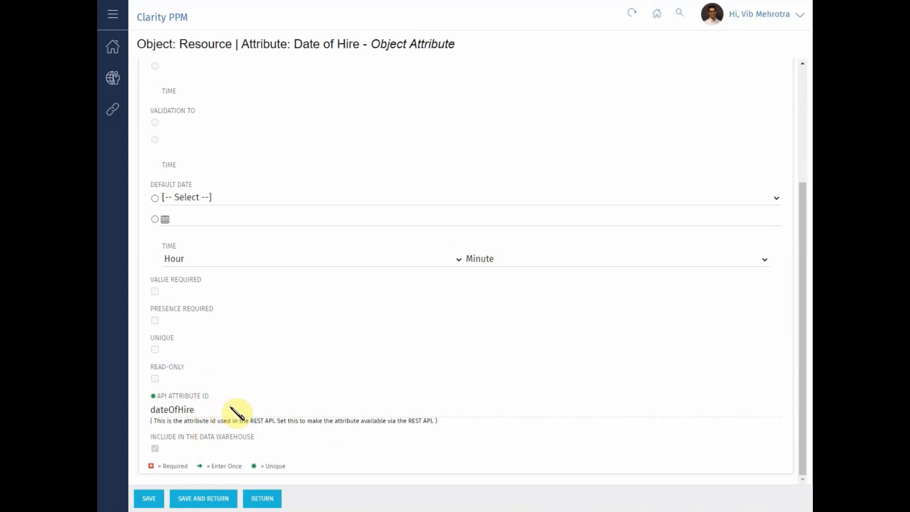
left_click(264, 504)
left_click(224, 457)
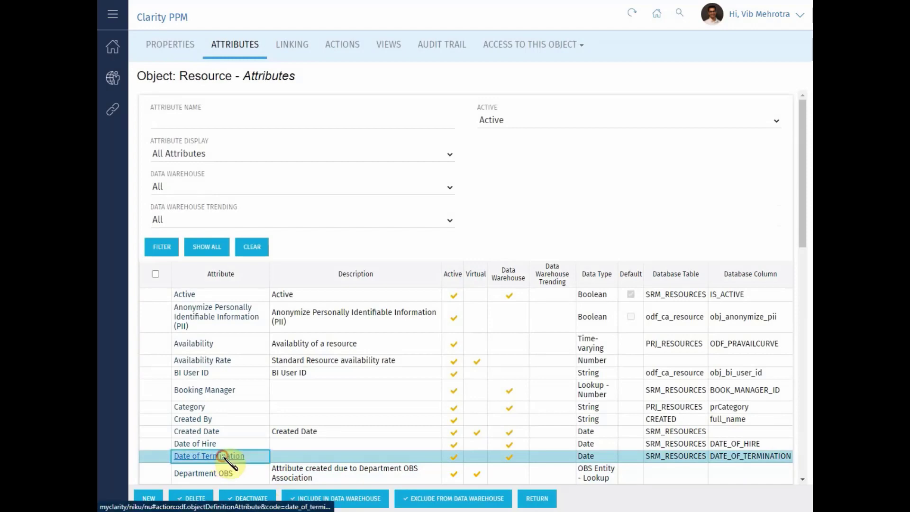
scroll(262, 445, "down", 3)
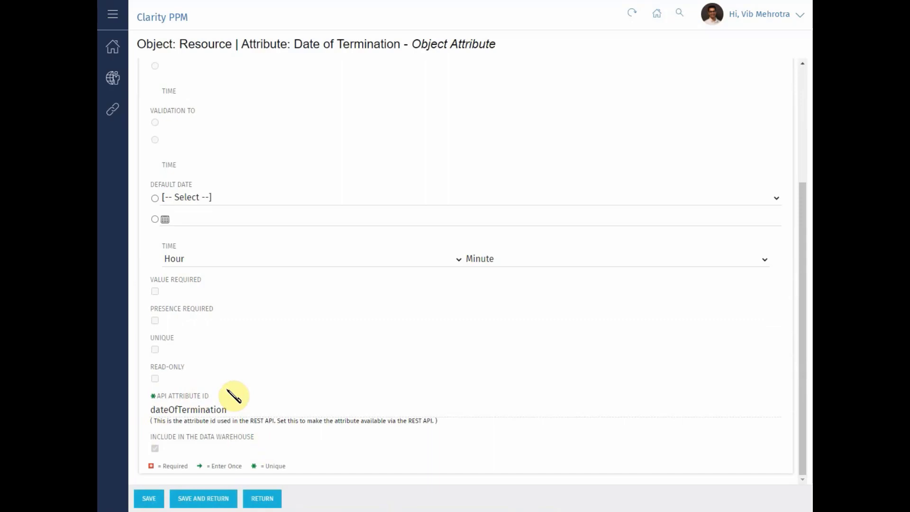
left_click(261, 498)
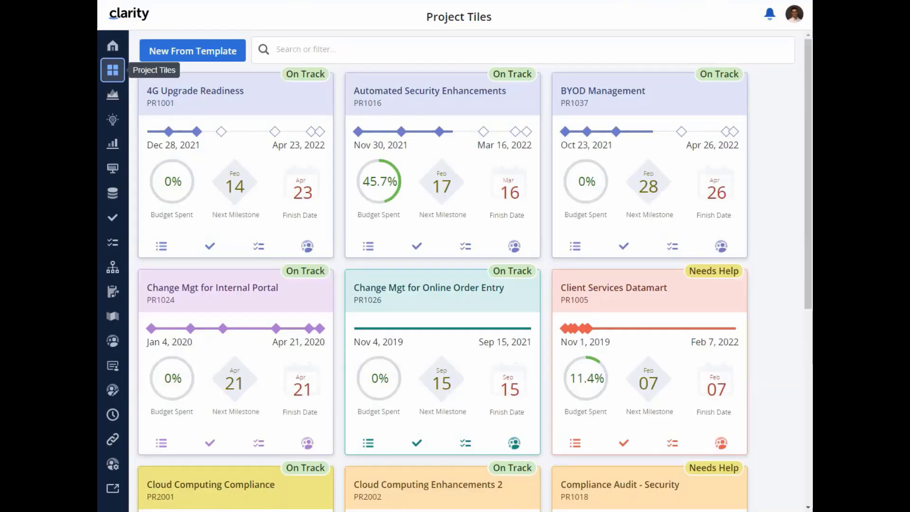
Step: Open the resource selection for adding staff to the GDPR Compliance project and widen the Date Of Termination column
left_click(114, 96)
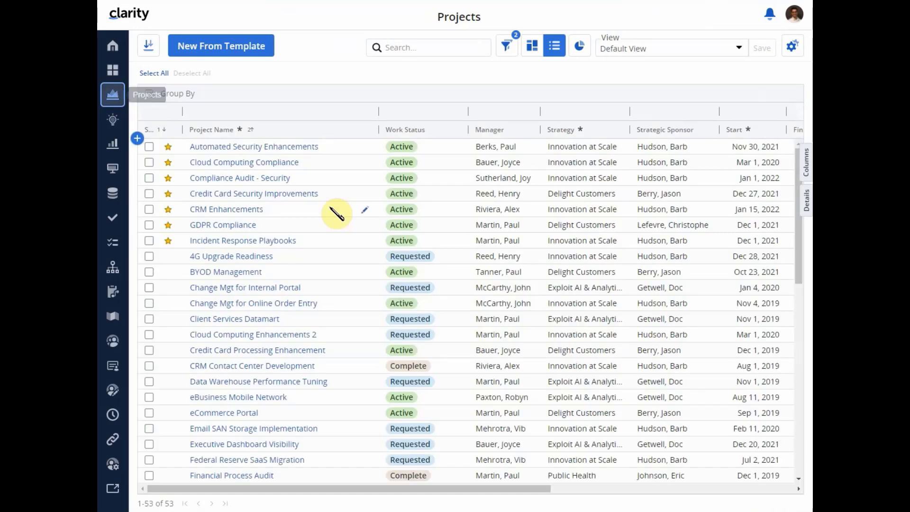
left_click(230, 225)
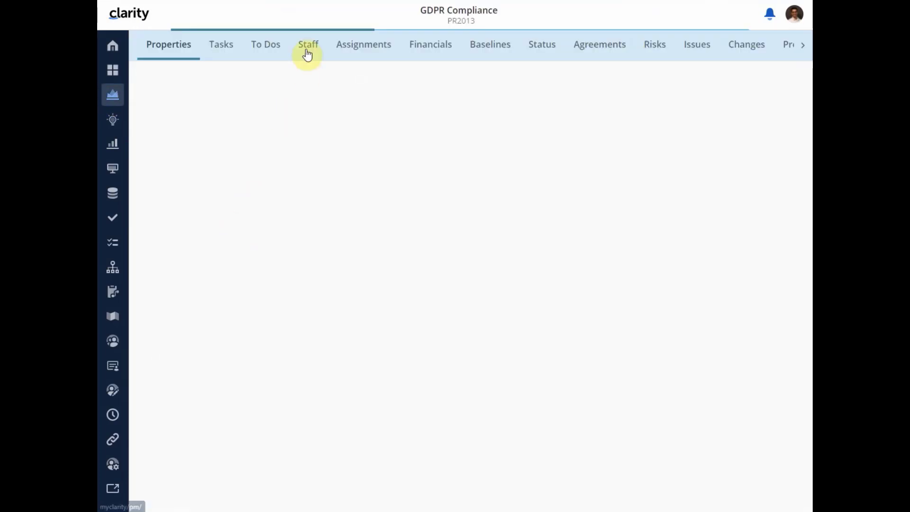
left_click(307, 54)
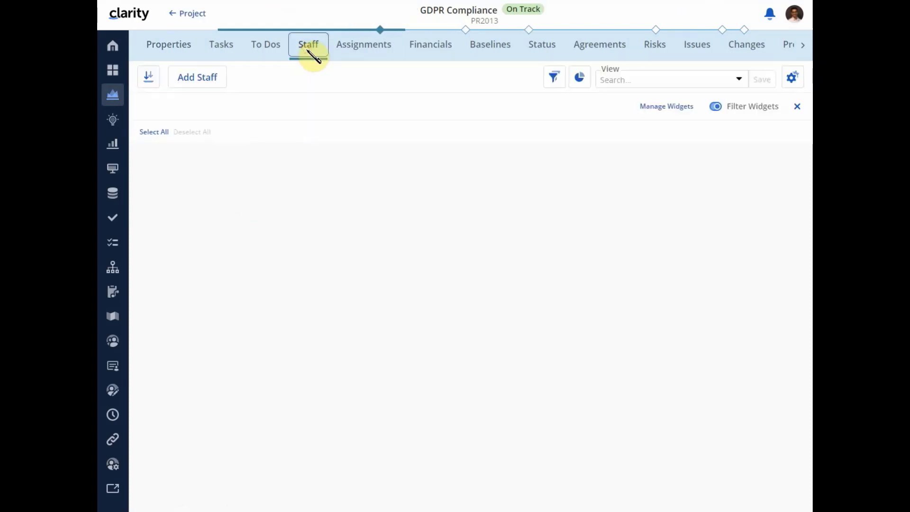
left_click(191, 81)
left_click(212, 99)
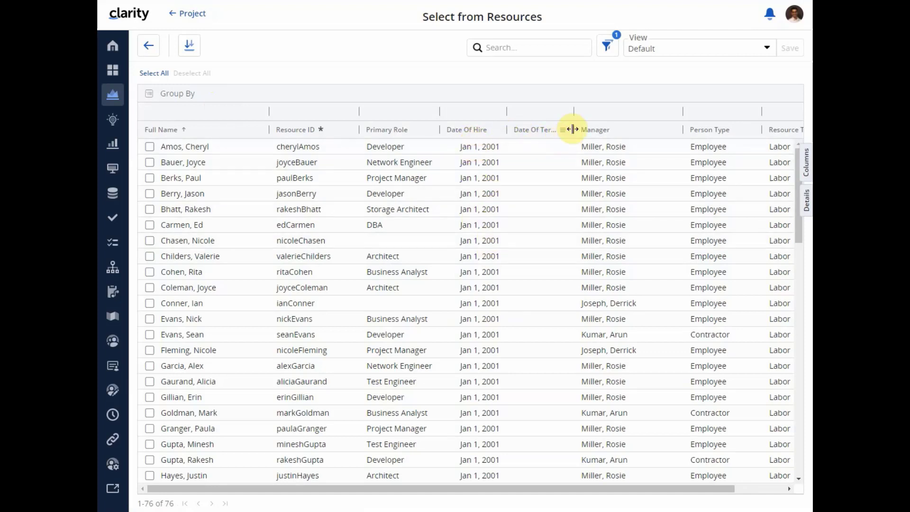
left_click_drag(572, 125, 602, 124)
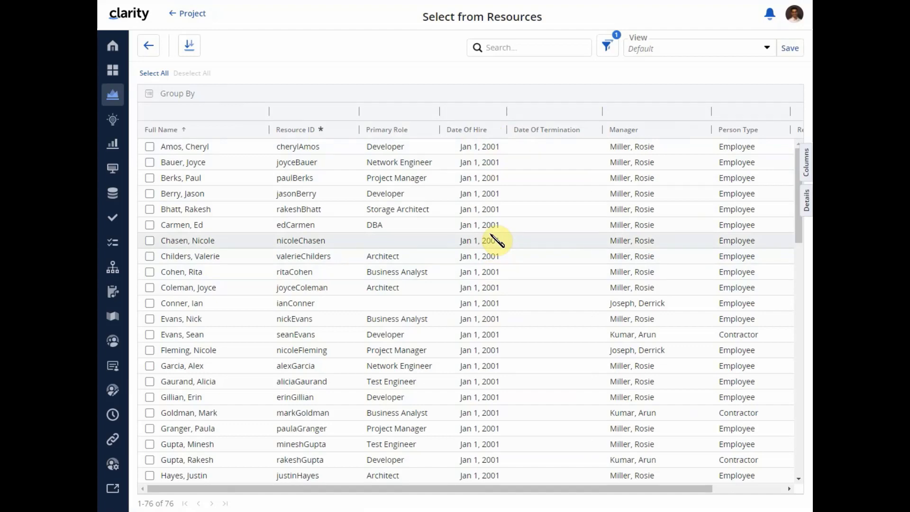
Step: Set the Date Of Termination of the fourth resource in the list to 2/1/2022
left_click(545, 195)
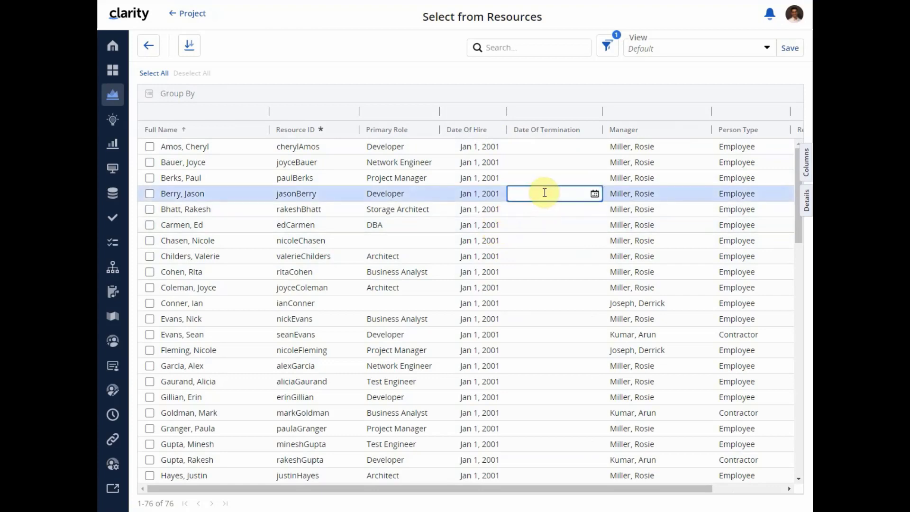
type("2/1/2022")
key("Return")
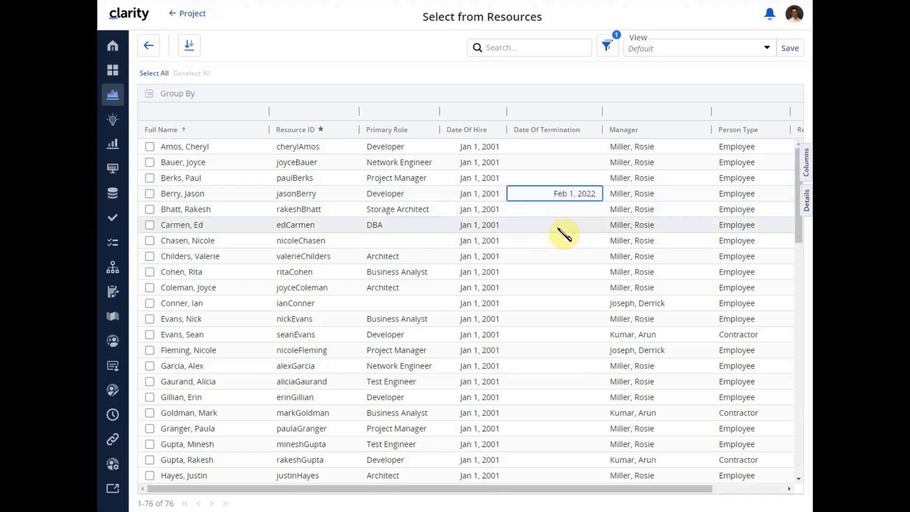
Step: Clear the Date Of Termination of the fourth resource in the list
left_click(560, 195)
key("BackSpace")
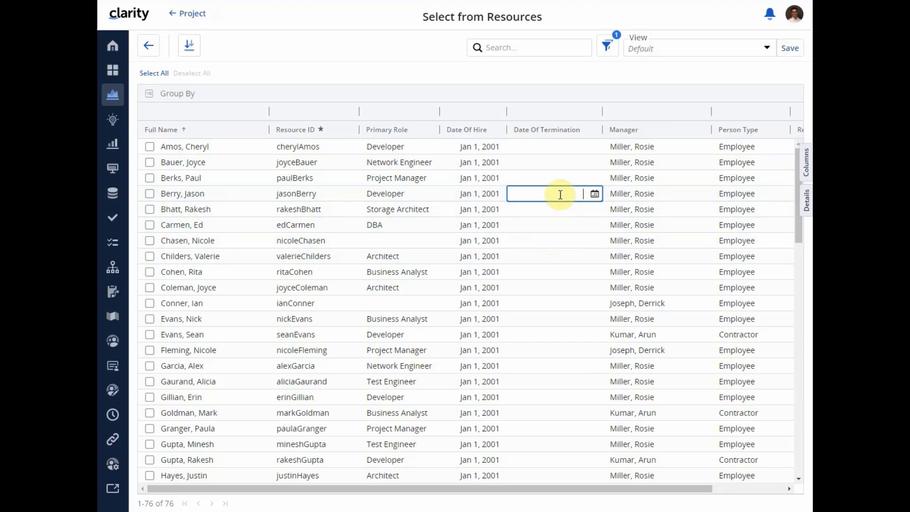
left_click(552, 211)
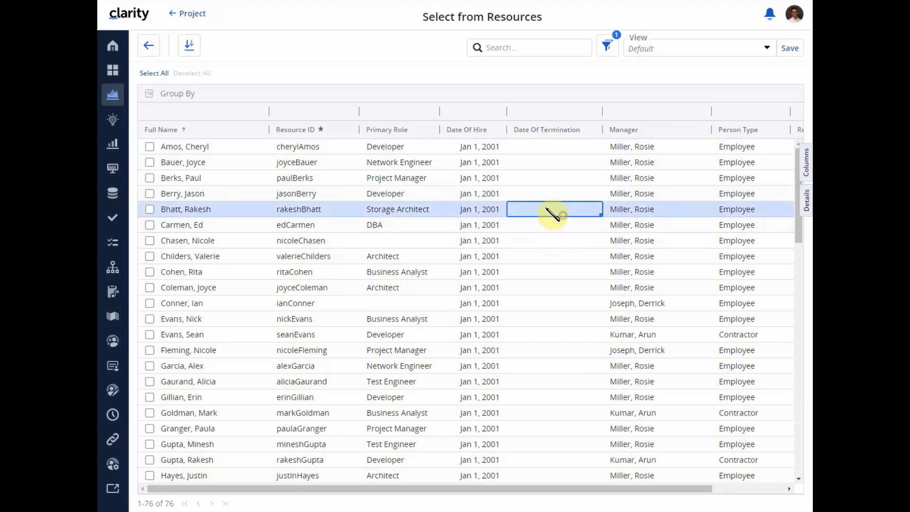
Step: View the fourth resource's details, including the Date of Hire and Date of Termination fields, and close them again
left_click(542, 196)
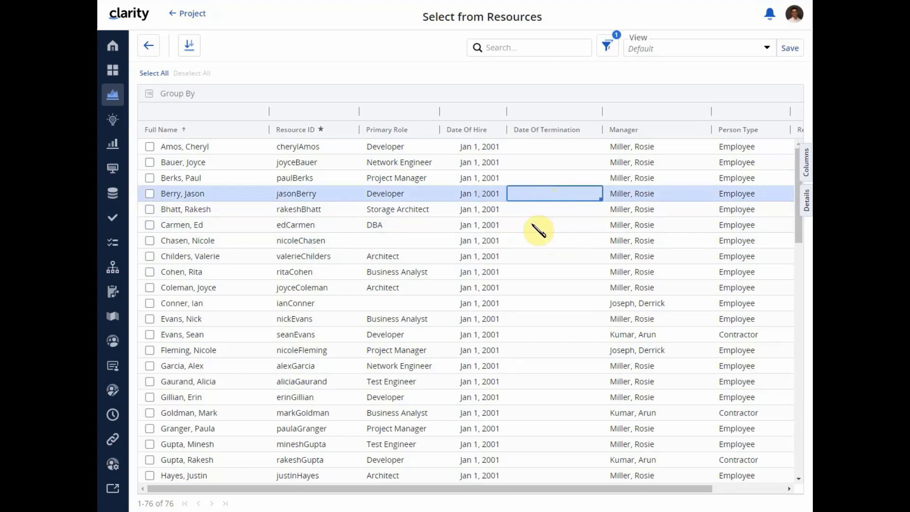
left_click(807, 199)
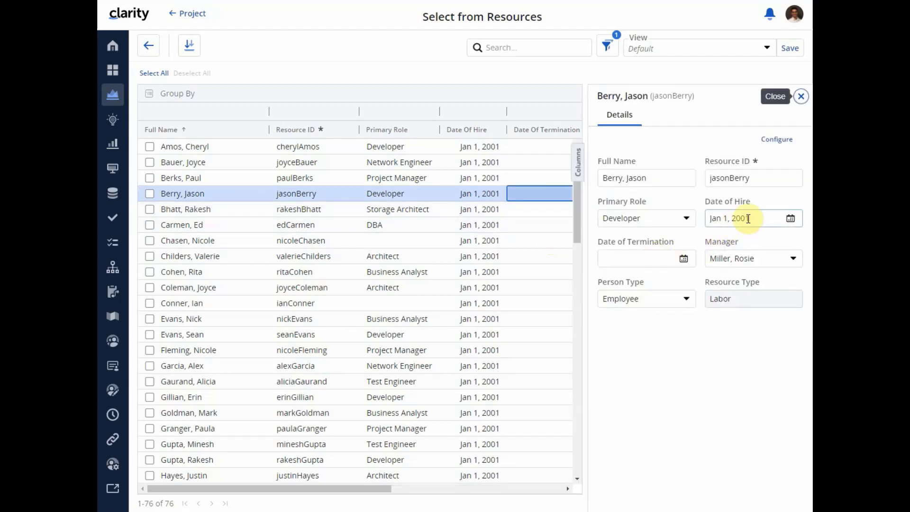
left_click(645, 258)
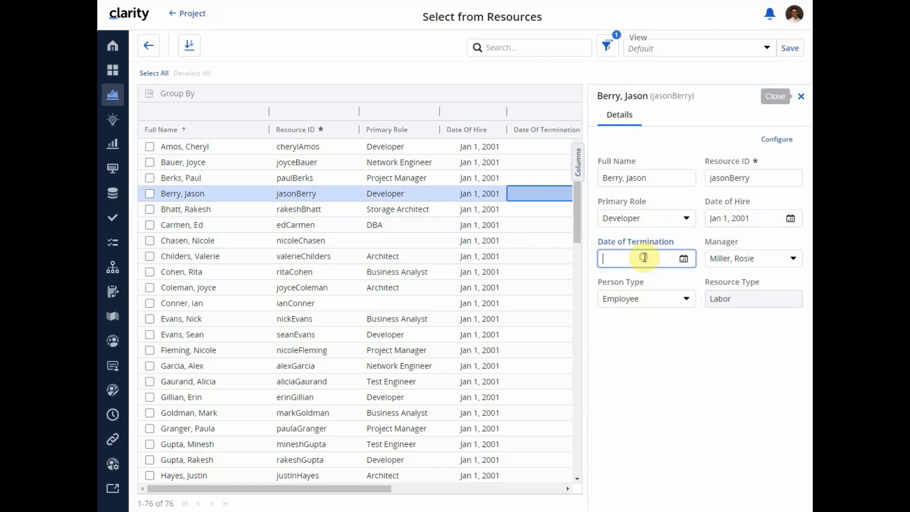
left_click(800, 97)
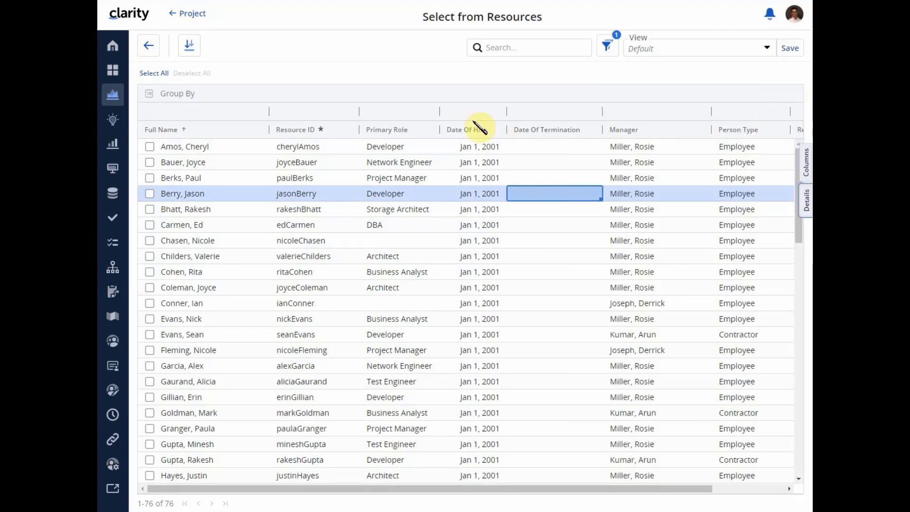
Step: In the Staffing grid, check the hire and termination date columns and details of the first resource's Cloud Computing allocation
left_click(116, 341)
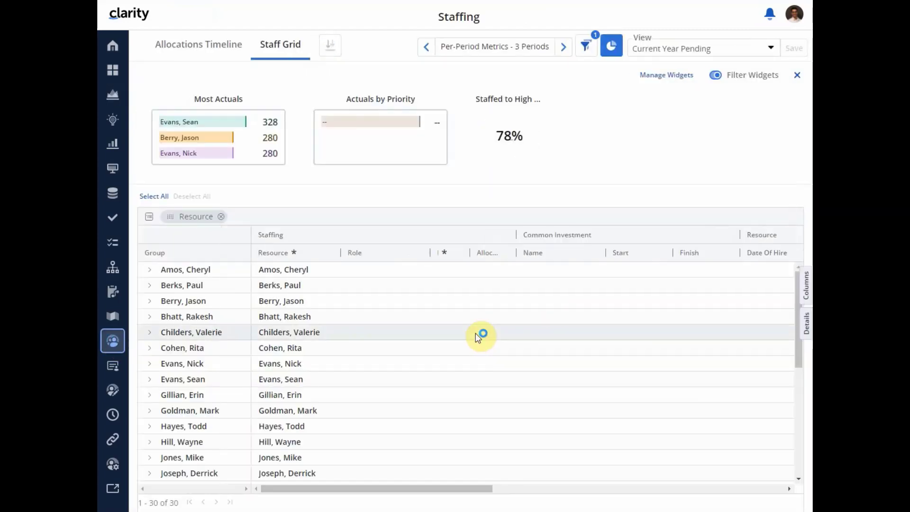
left_click_drag(468, 489, 579, 496)
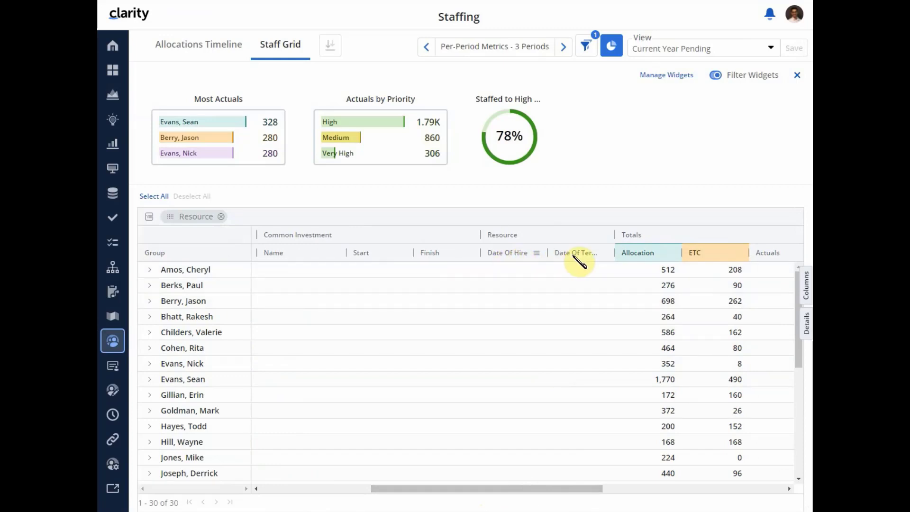
left_click(150, 270)
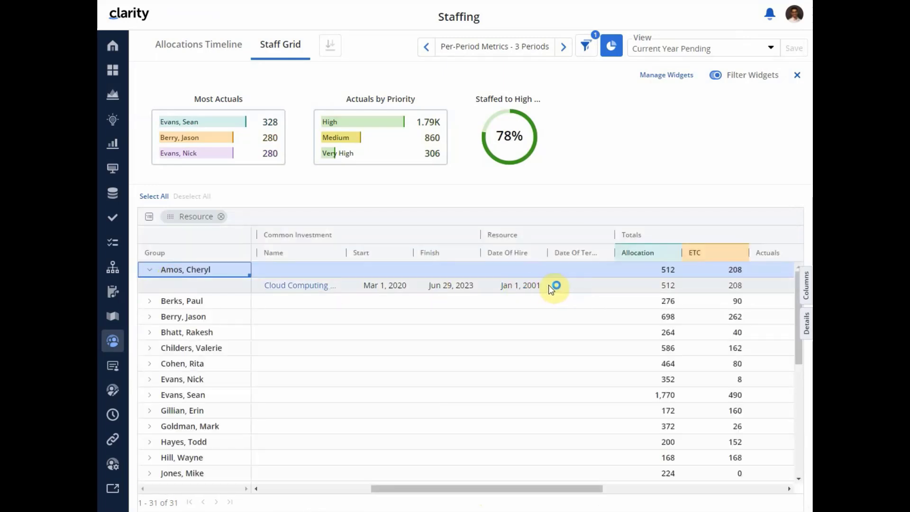
left_click(530, 287)
left_click(806, 327)
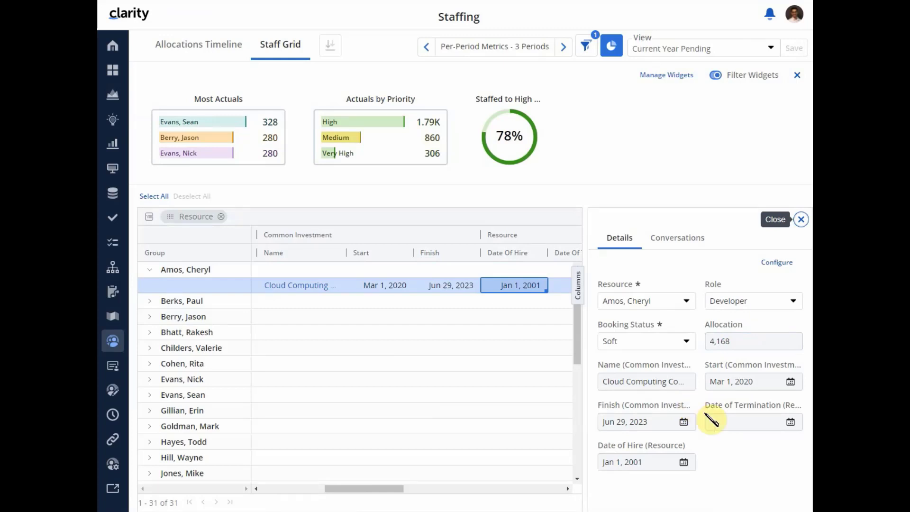
left_click(800, 220)
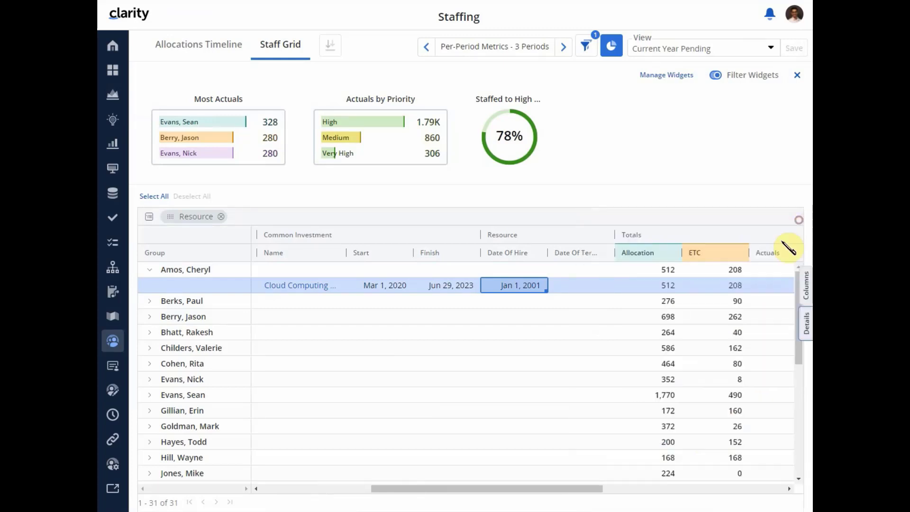
left_click(150, 270)
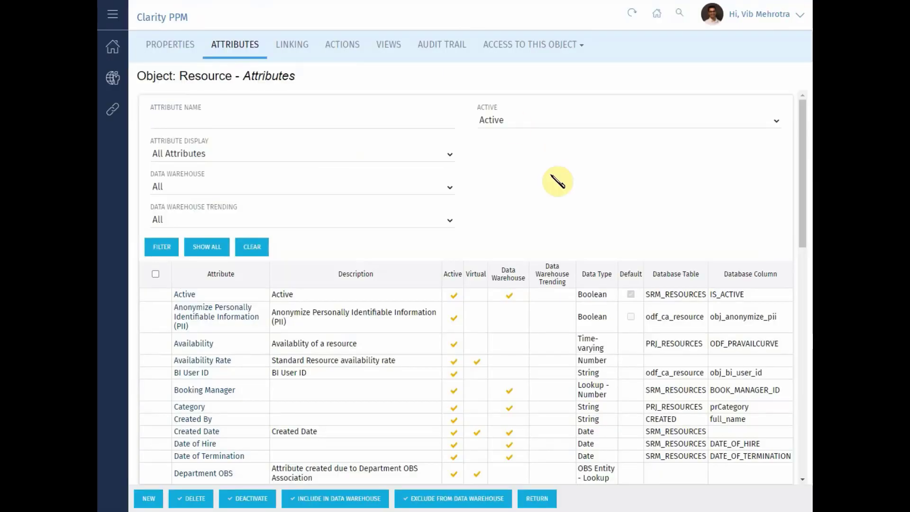
Step: Switch to classic Clarity PPM, open License Information, filter access rights by *(auto)*, and review their descriptions and license types
left_click(119, 85)
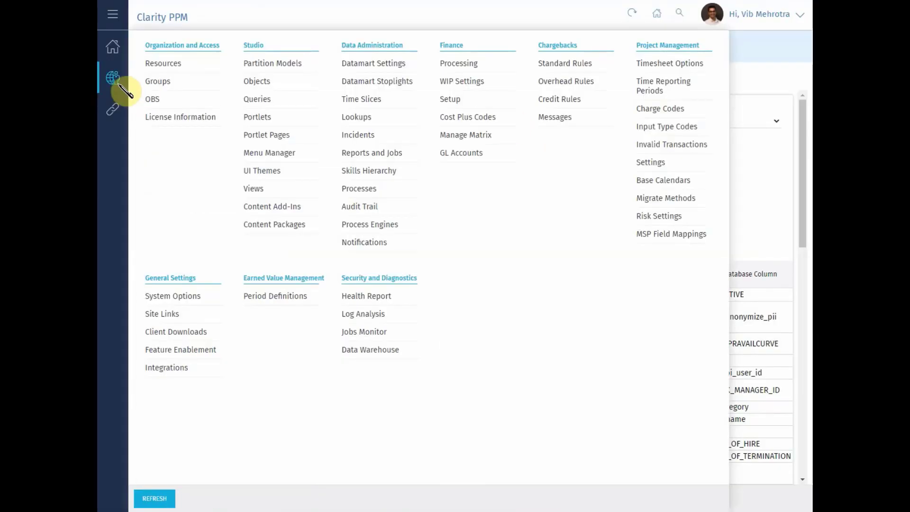
left_click(184, 124)
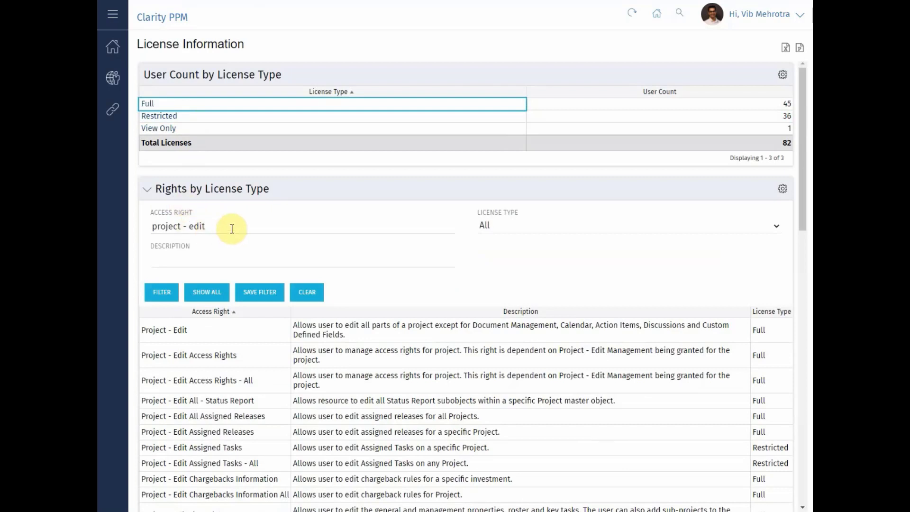
left_click_drag(229, 227, 151, 228)
key("BackSpace")
type("*")
key("Return")
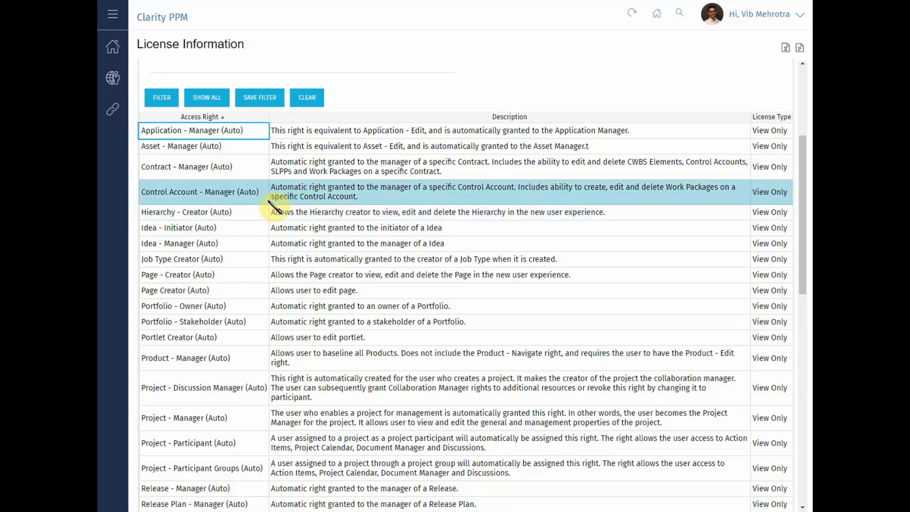
scroll(270, 202, "up", 4)
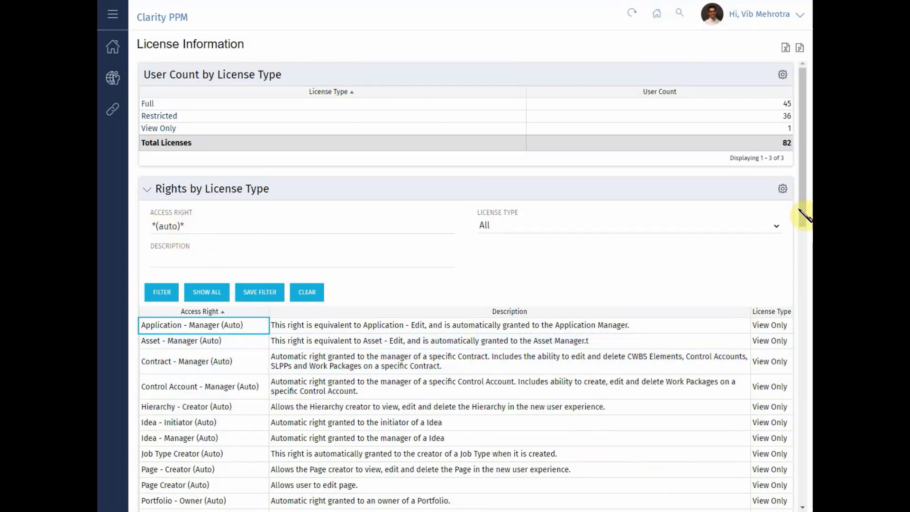
left_click_drag(803, 203, 801, 238)
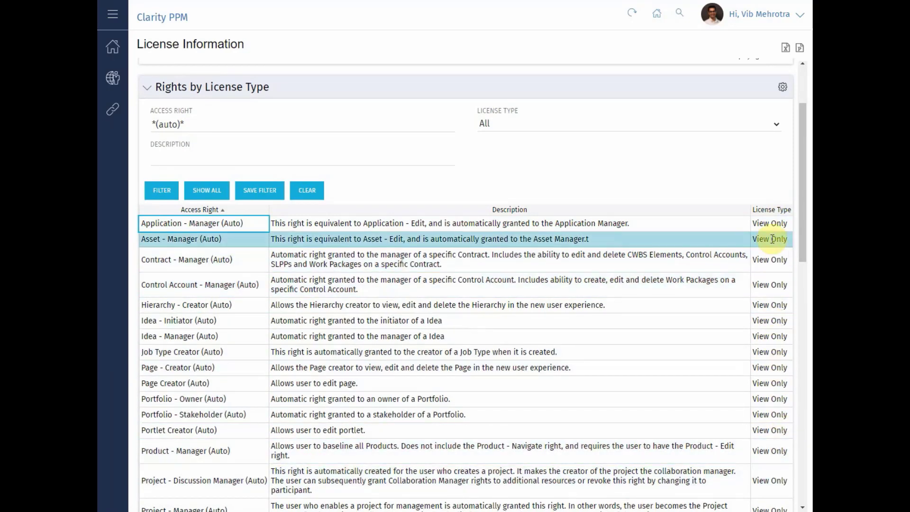
left_click_drag(809, 244, 804, 273)
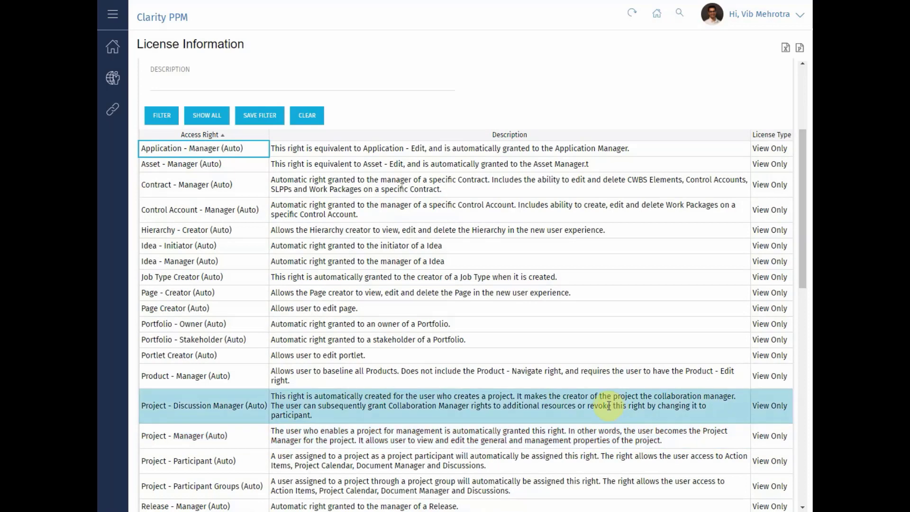
scroll(608, 406, "up", 2)
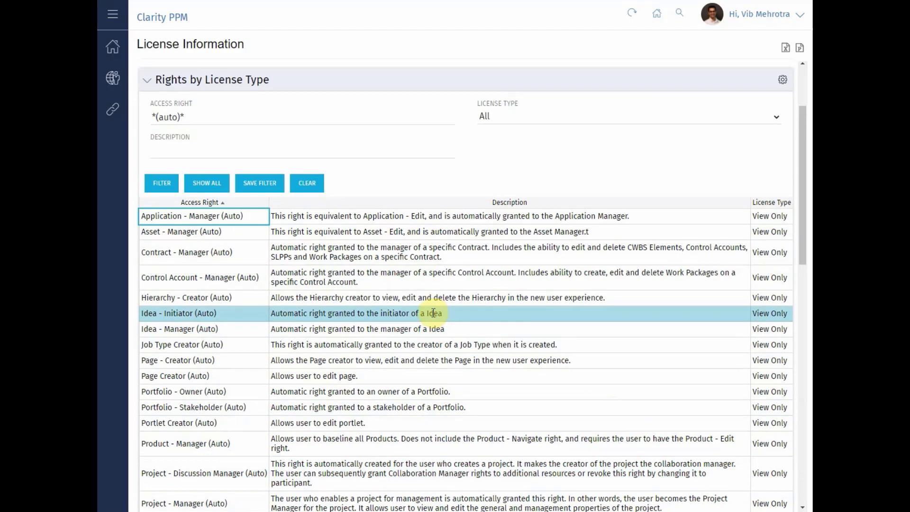
Step: Filter the access rights by project*ed and review the license types of the project edit rights
left_click_drag(190, 117, 150, 117)
type("project*ed")
key("Return")
scroll(156, 120, "down", 2)
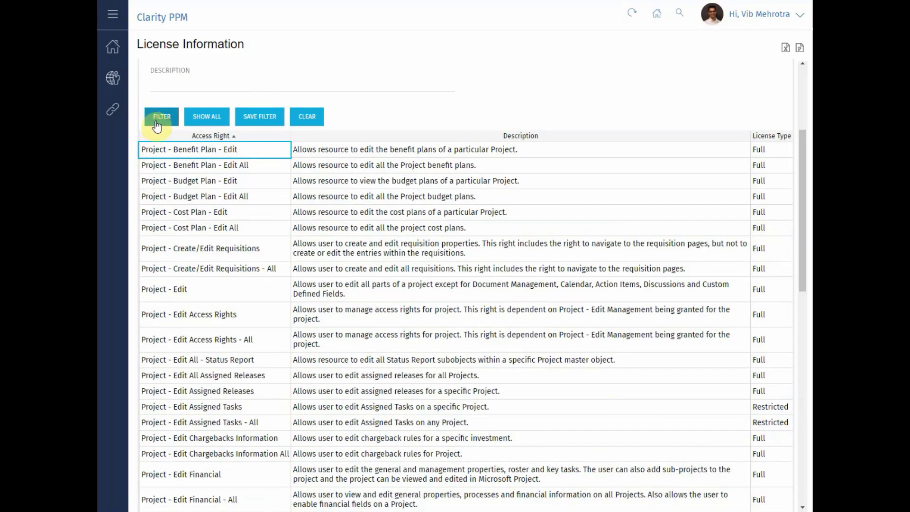
scroll(345, 290, "down", 3)
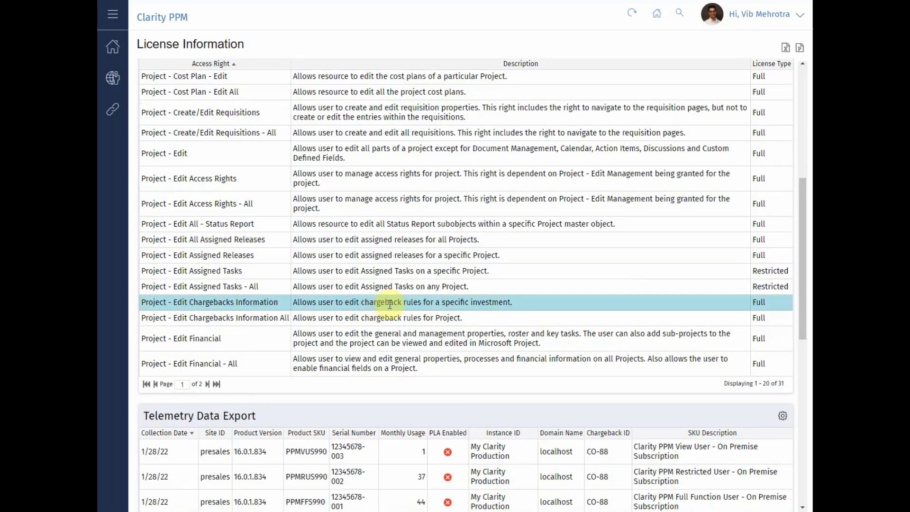
scroll(351, 299, "up", 3)
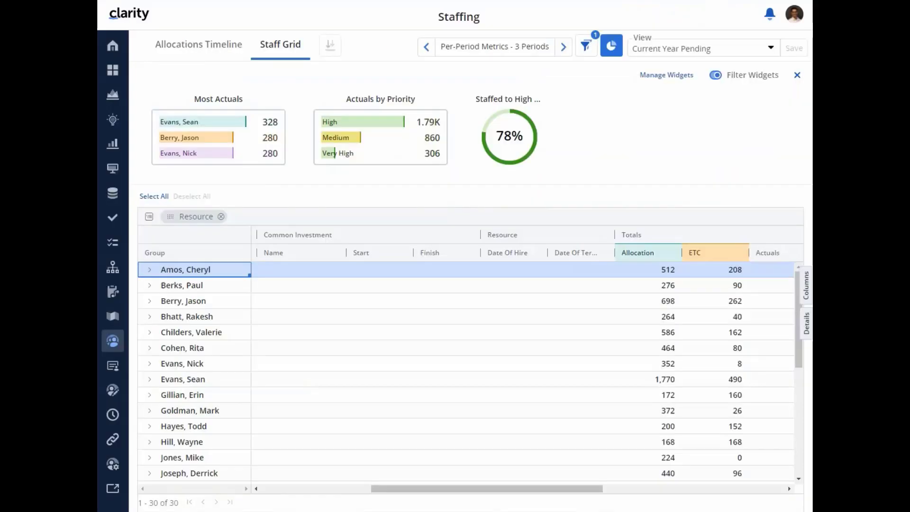
Step: Open the FY 2022 Planning hierarchy from Hierarchies, view its investments, and return to the hierarchies list
left_click(119, 268)
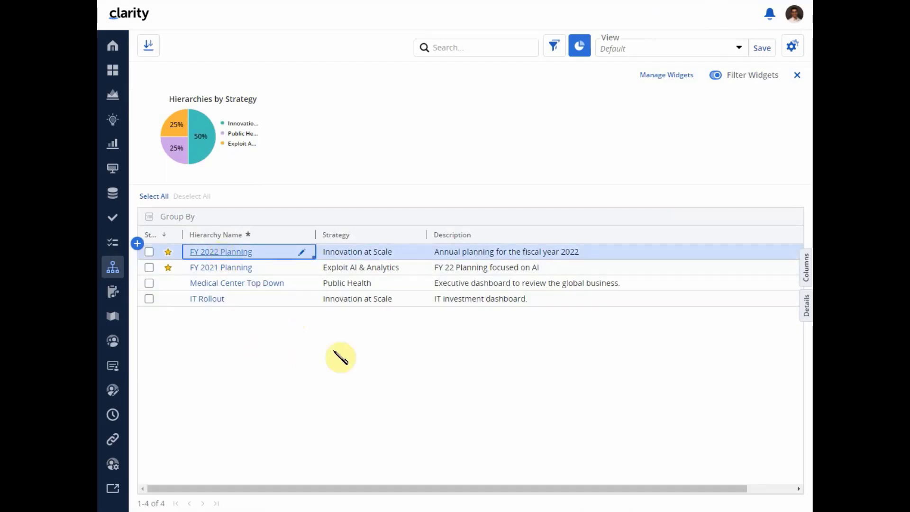
left_click(222, 254)
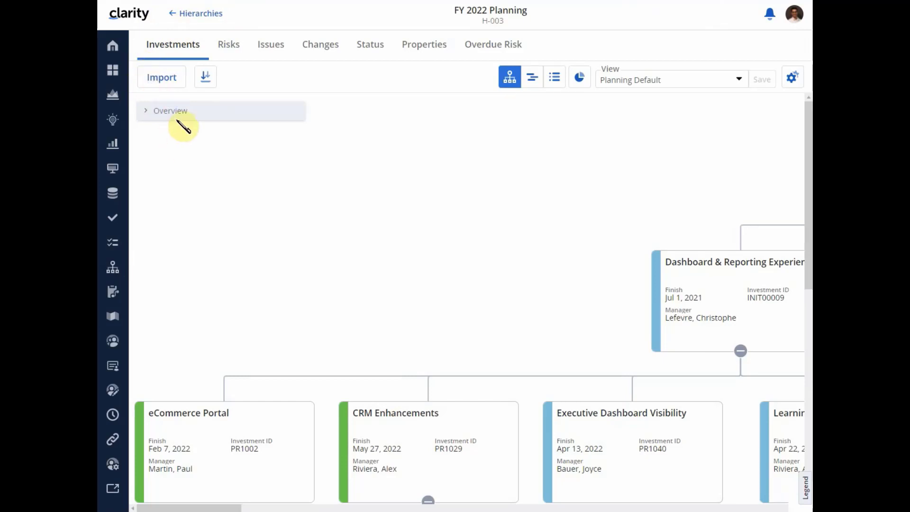
left_click(195, 16)
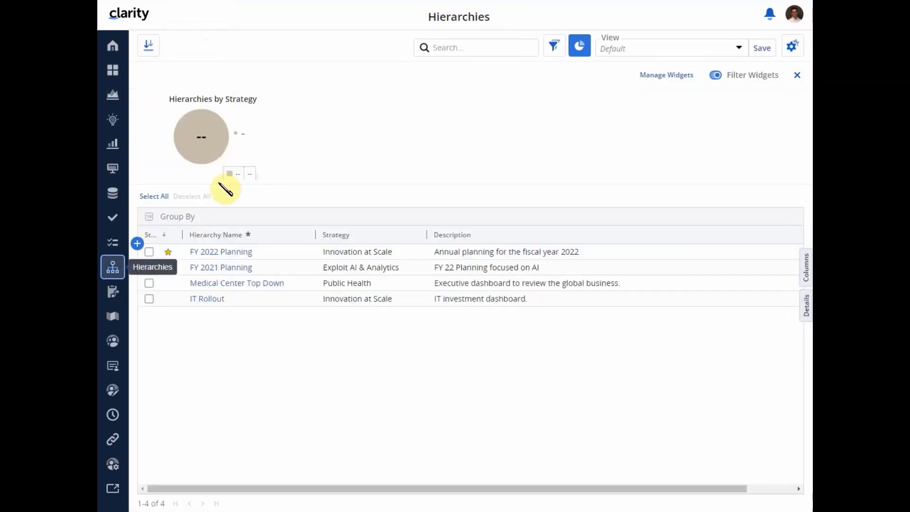
Step: Reopen the FY 2022 Planning hierarchy, view the eCommerce Portal project's properties from its card, and go back to the hierarchies list
left_click(222, 252)
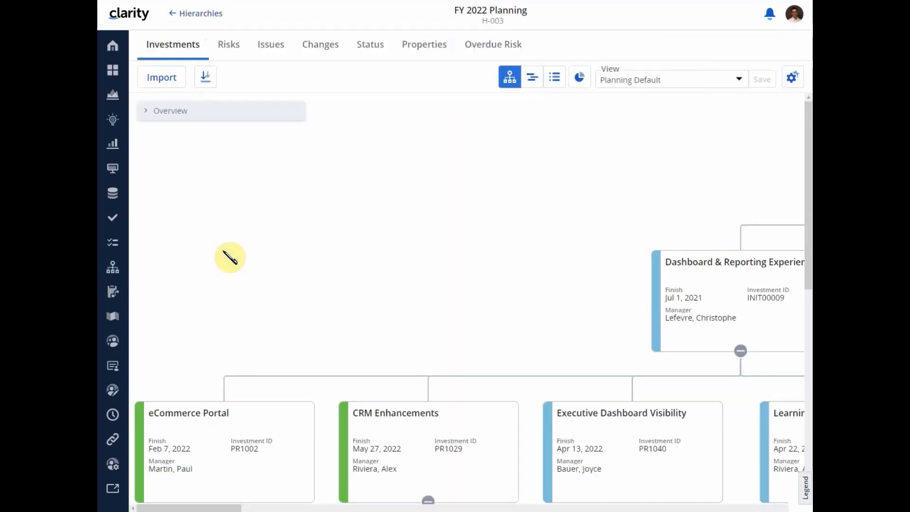
scroll(435, 290, "down", 3)
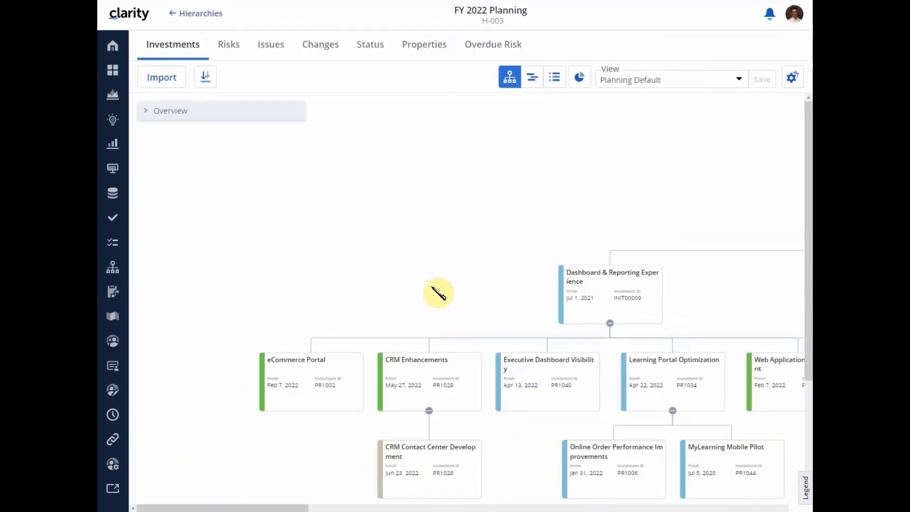
left_click(349, 384)
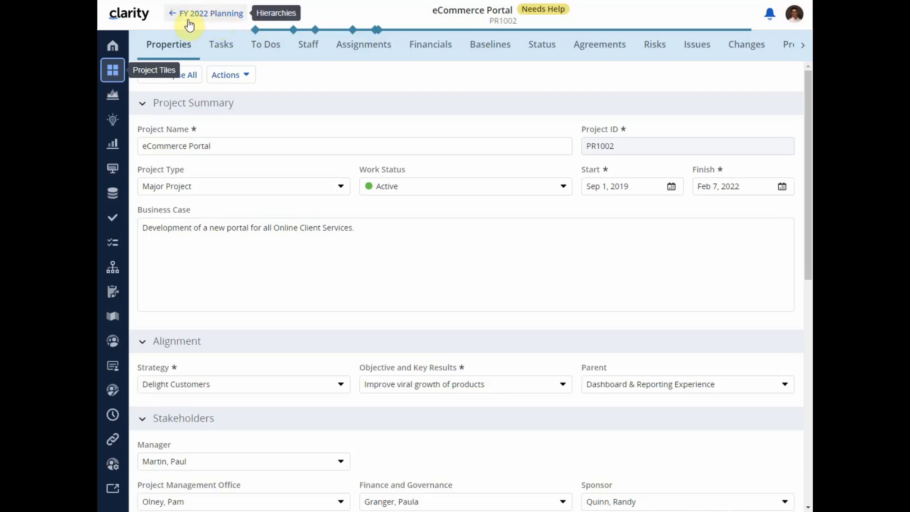
left_click(215, 16)
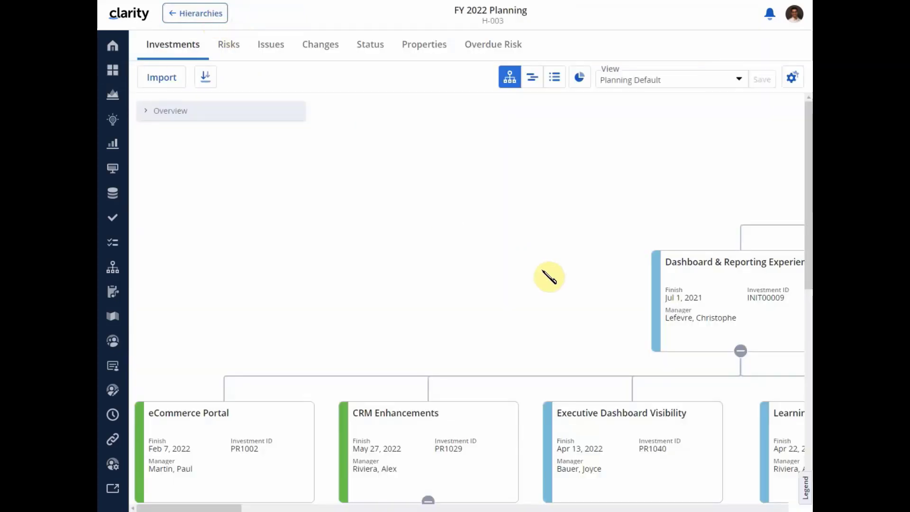
left_click(207, 14)
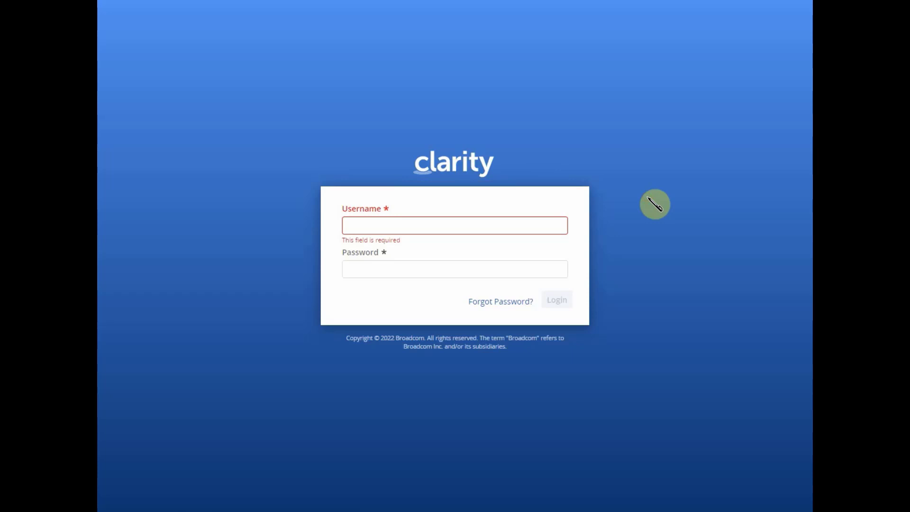
Step: Log in to the other Clarity session with the first saved account's username and password
left_click(461, 227)
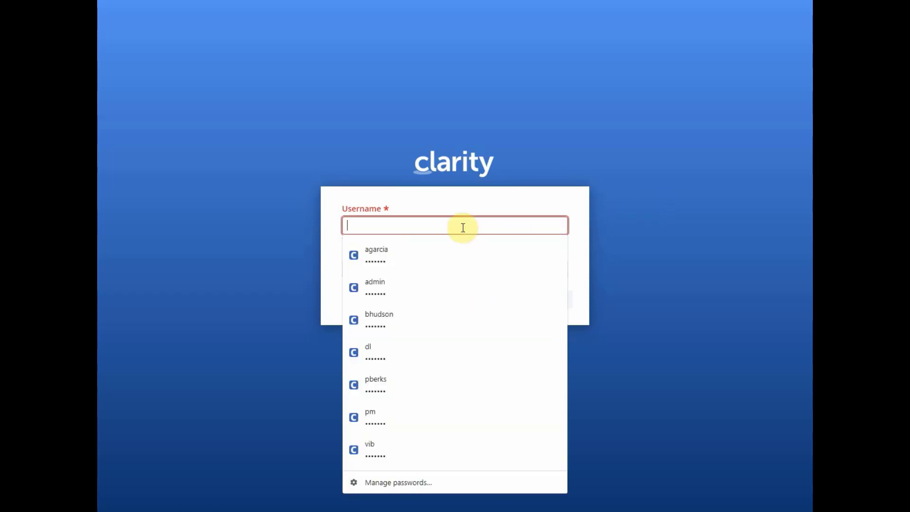
left_click(463, 254)
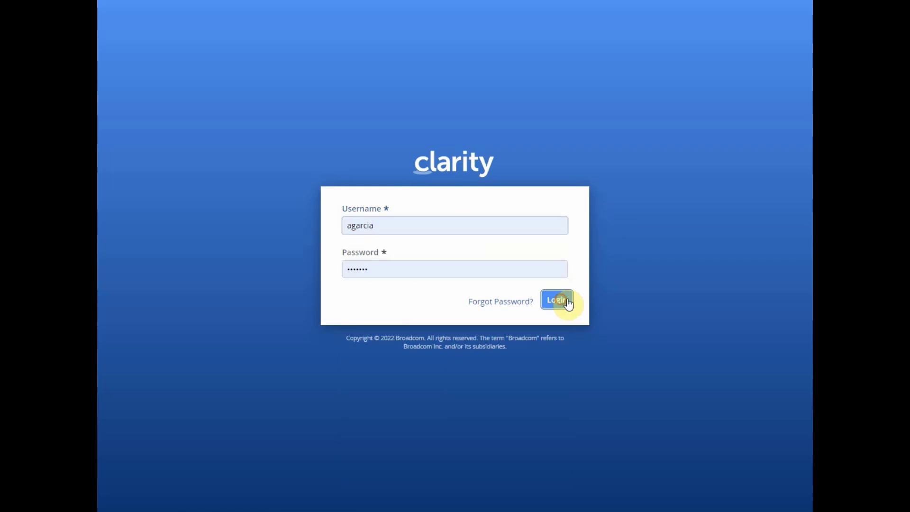
left_click(564, 300)
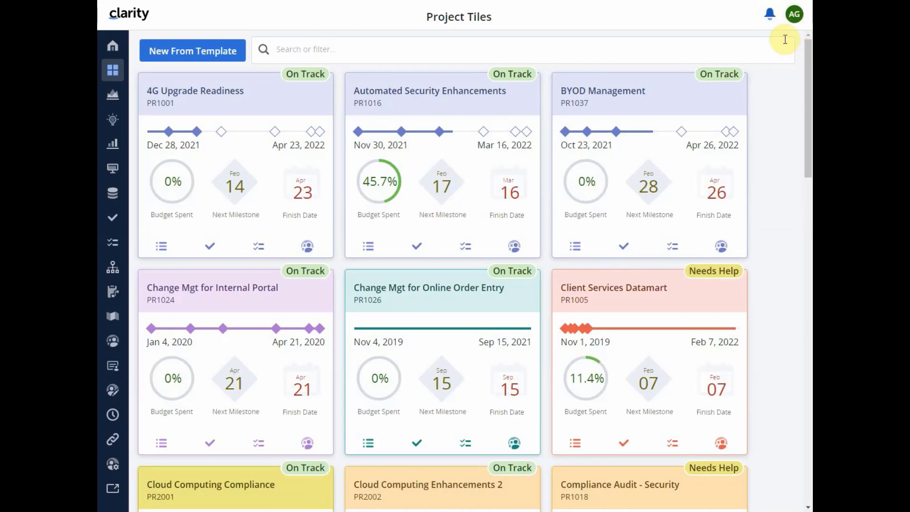
Step: Set the account's language to Spanish in its general settings and close the settings
left_click(793, 15)
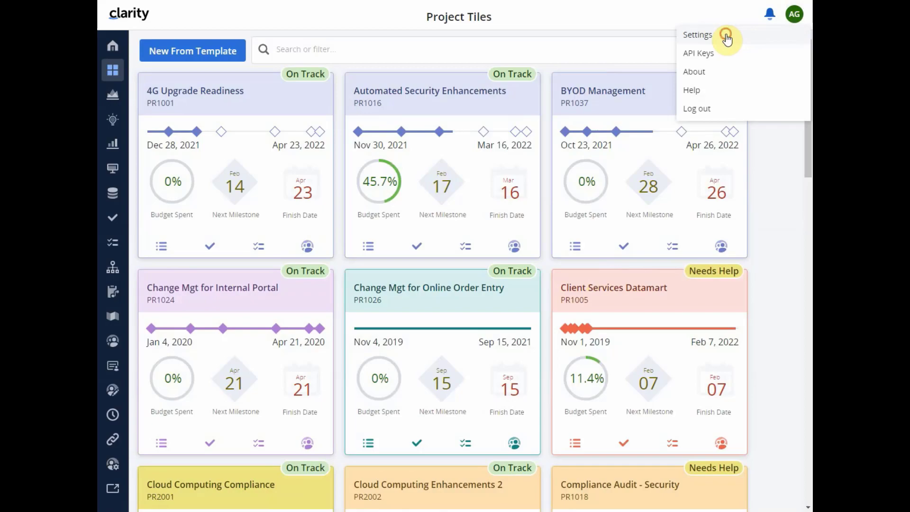
left_click(697, 35)
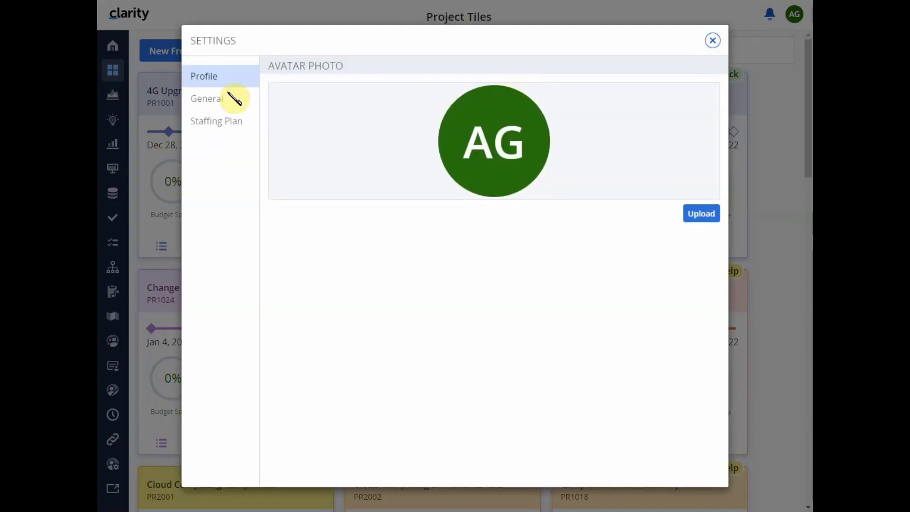
left_click(206, 98)
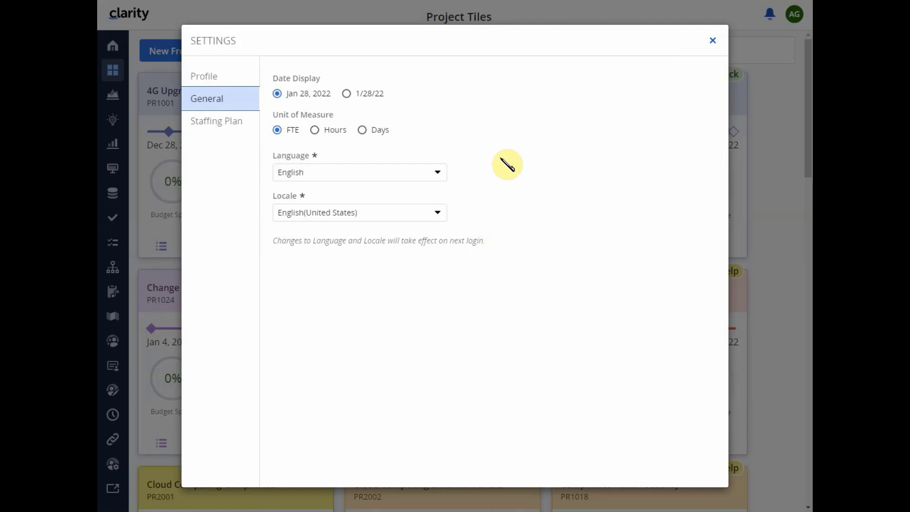
left_click(437, 175)
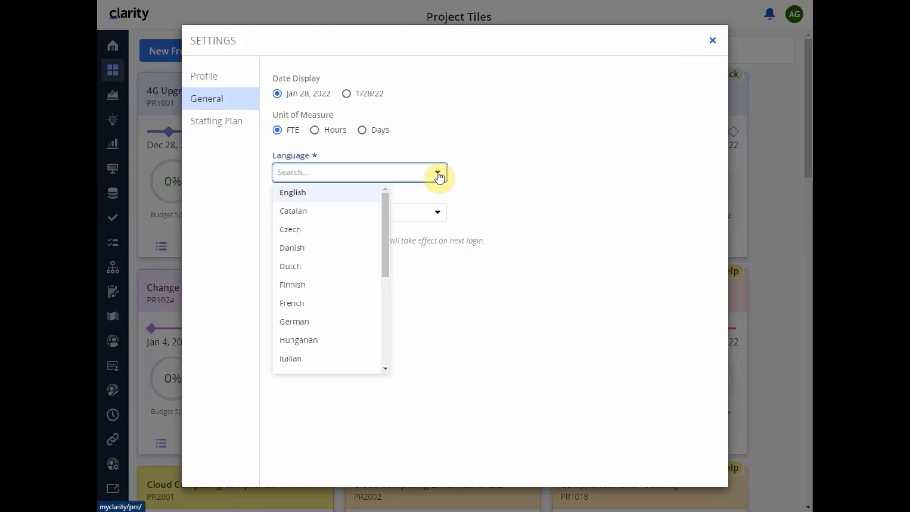
type("span")
left_click(312, 192)
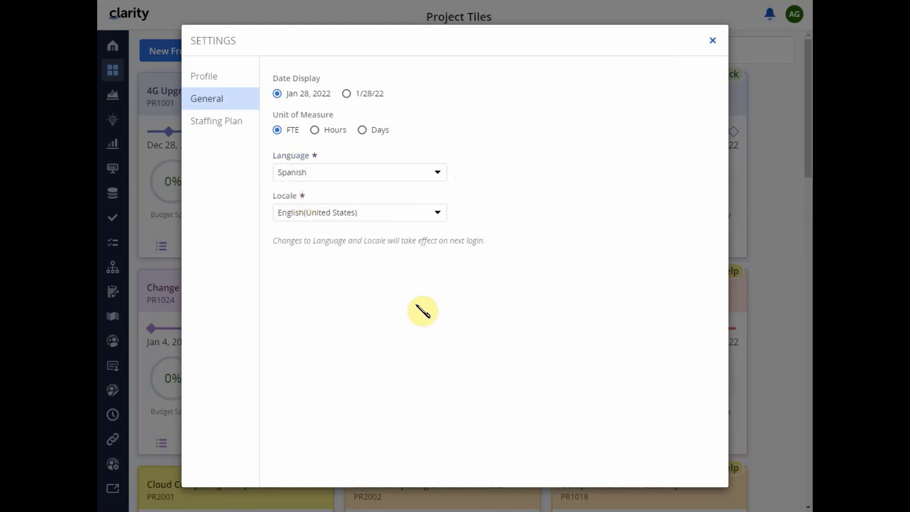
left_click(712, 41)
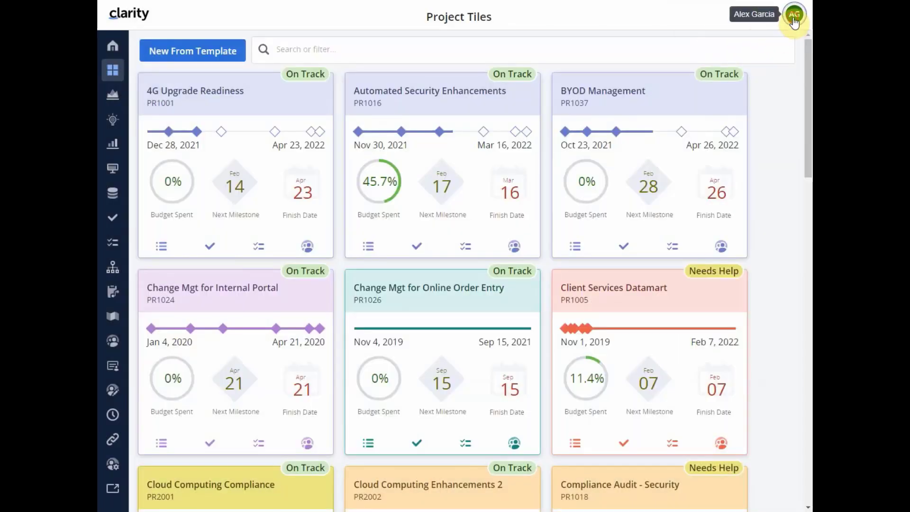
Step: Log out and log back in with the same saved username and password to apply the language change
left_click(793, 17)
left_click(700, 111)
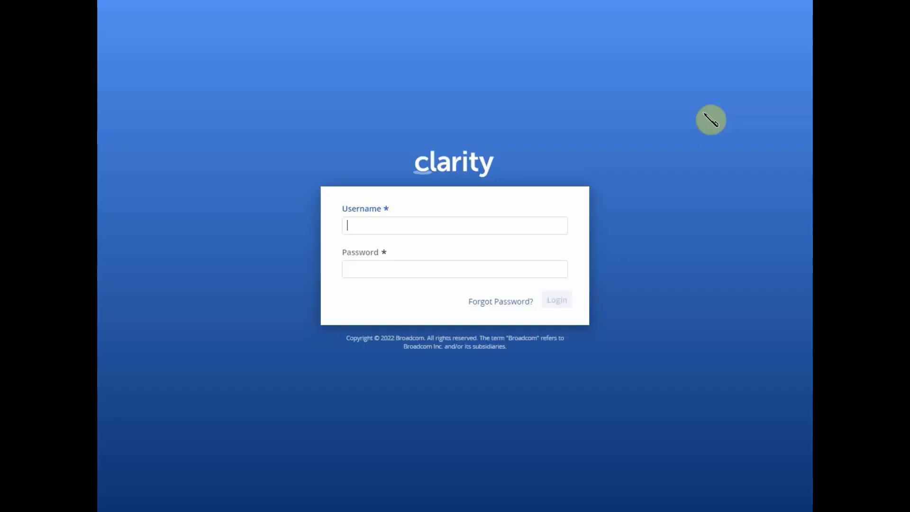
left_click(412, 223)
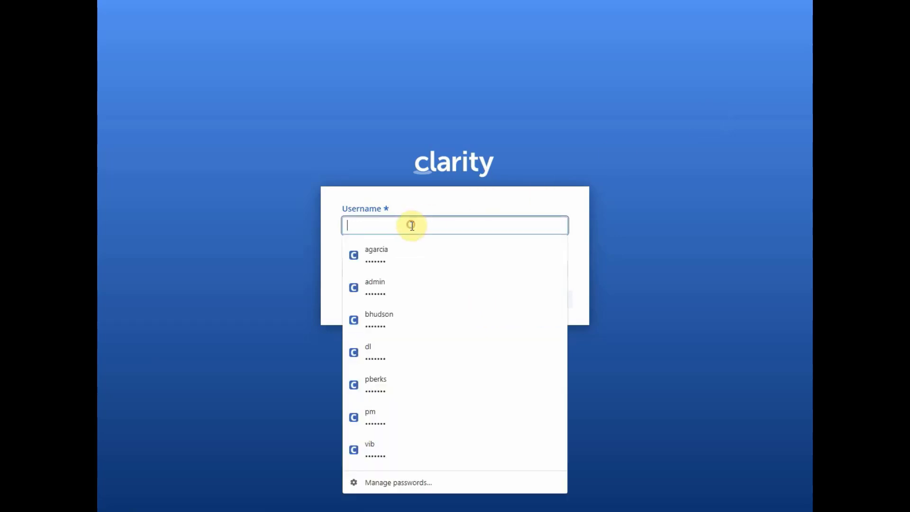
left_click(412, 254)
left_click(553, 300)
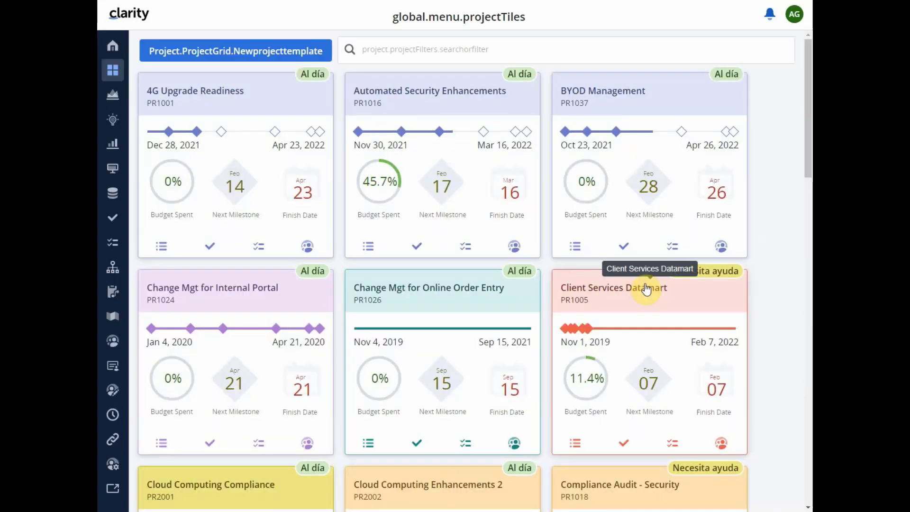
Step: View the projects grid in Spanish, and log out of this account
left_click(114, 97)
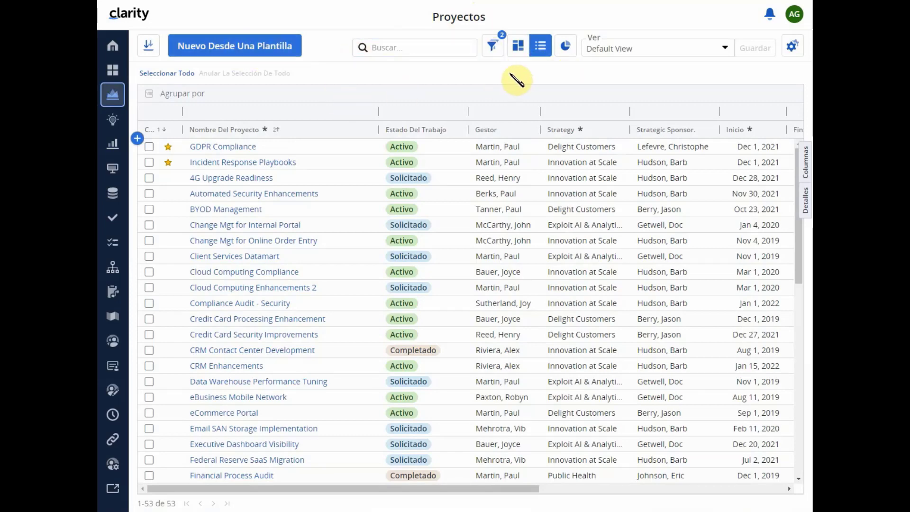
left_click(793, 16)
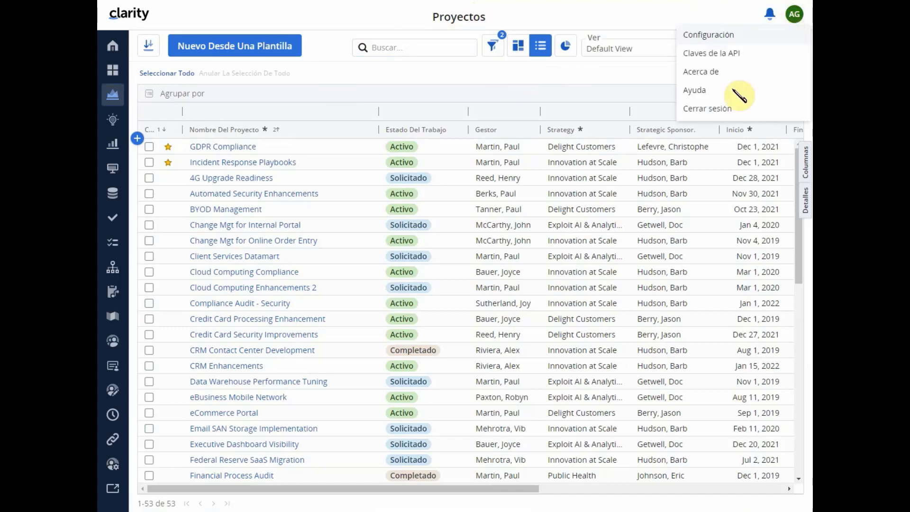
left_click(718, 111)
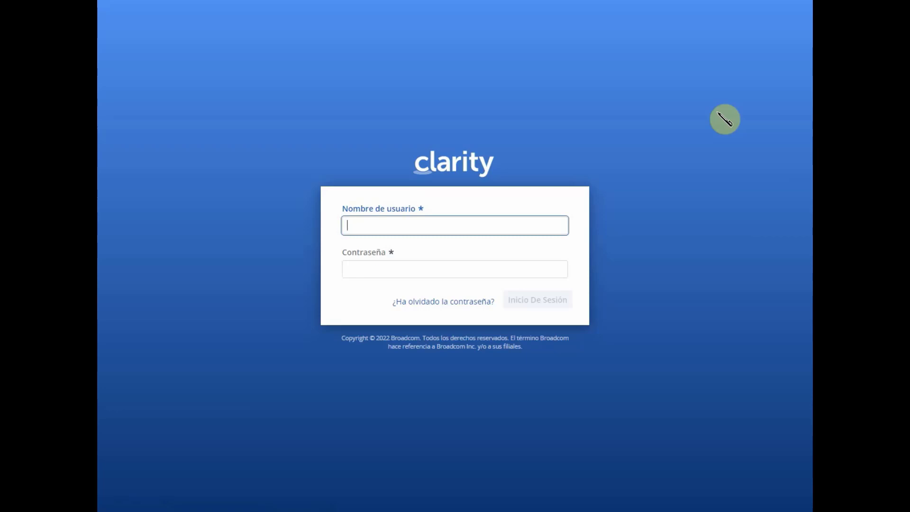
left_click(724, 119)
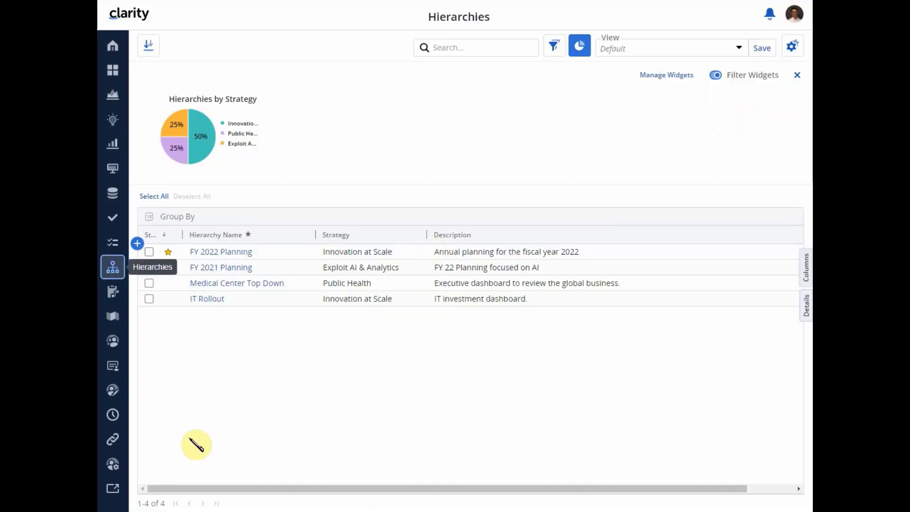
Step: Open the Blueprints Grid in the other session's Administration and review its available columns and the Default and Standard blueprint markers
left_click(109, 471)
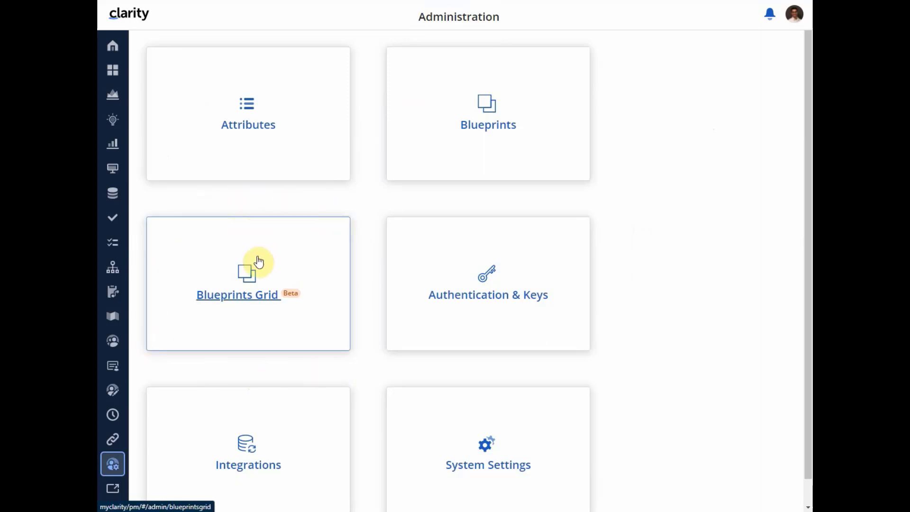
left_click(253, 280)
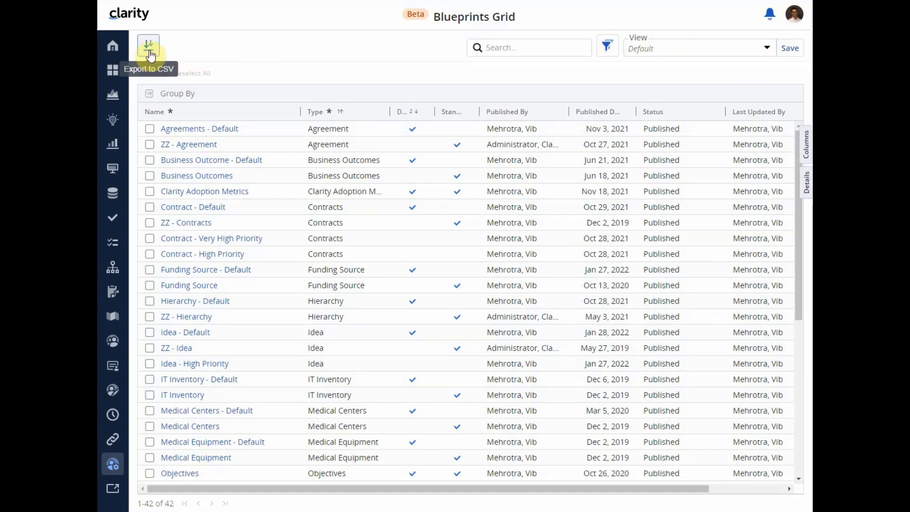
left_click(801, 145)
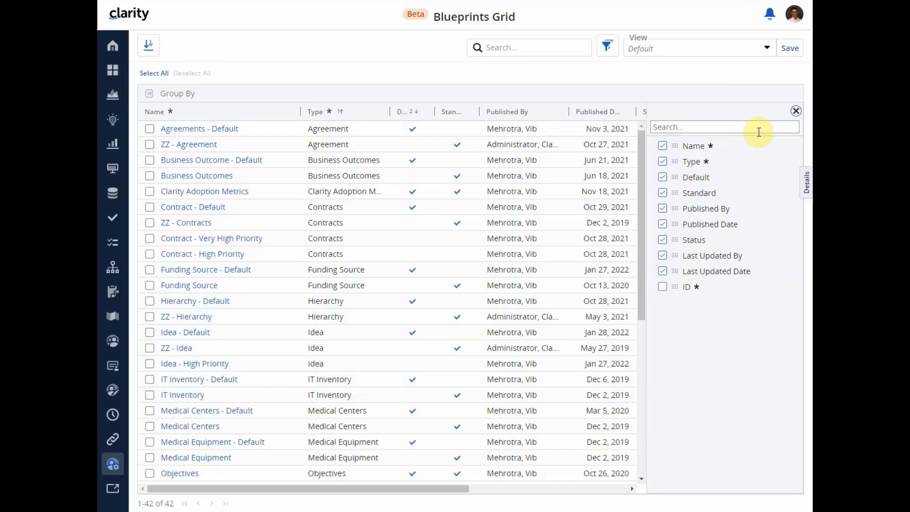
left_click(795, 111)
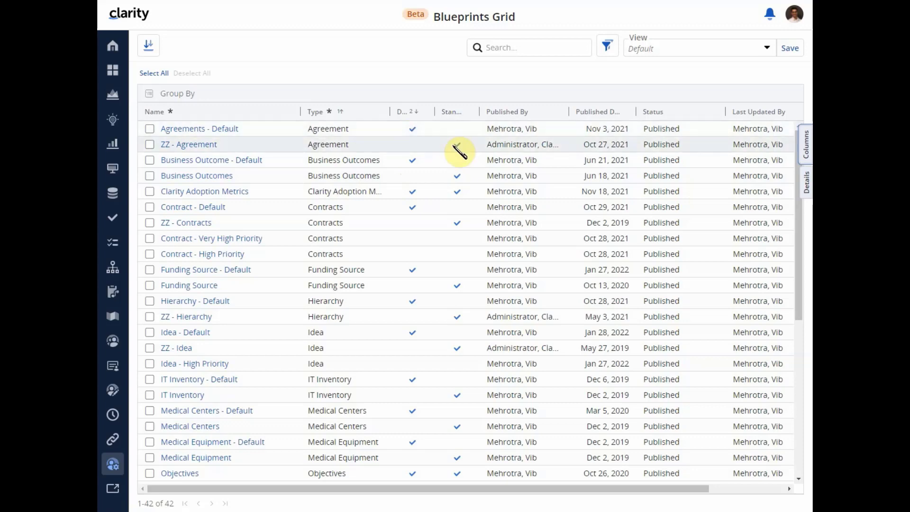
left_click(411, 161)
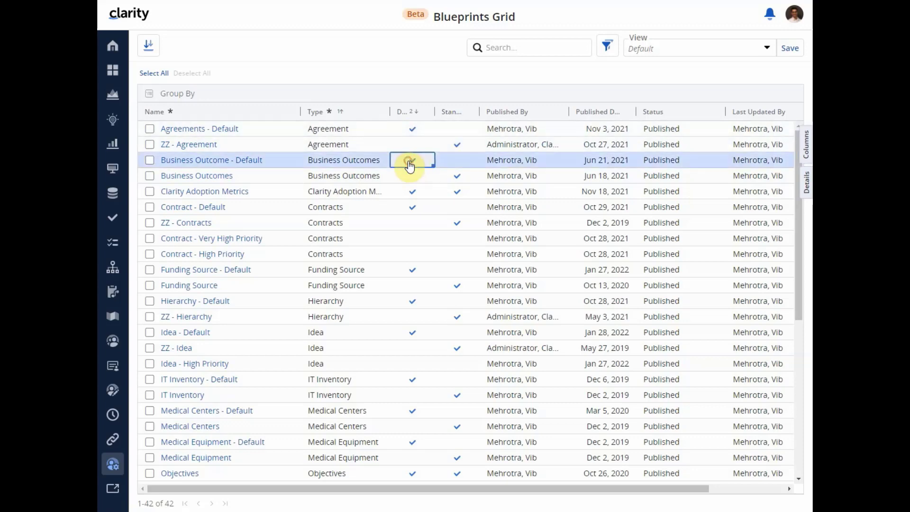
left_click(454, 148)
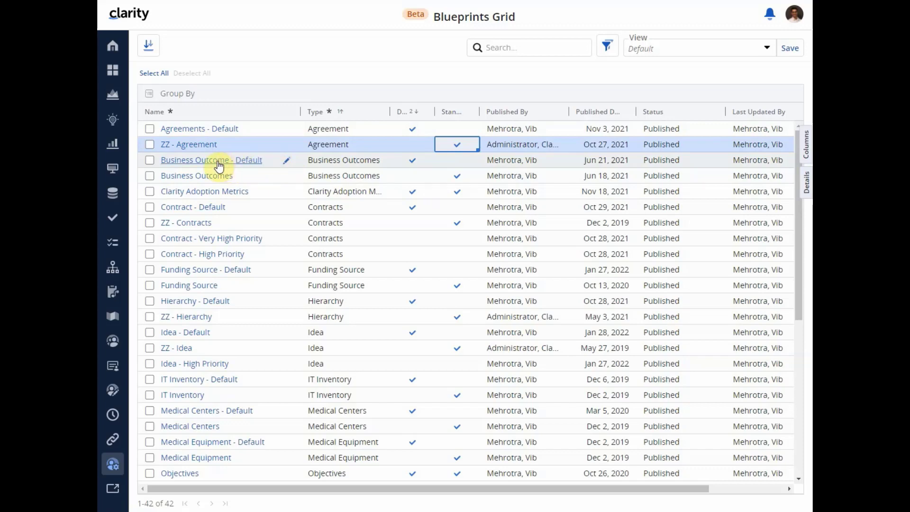
Step: Copy the standard Business Outcomes blueprint and name the copy Business Outcomes - Copy 2
right_click(308, 175)
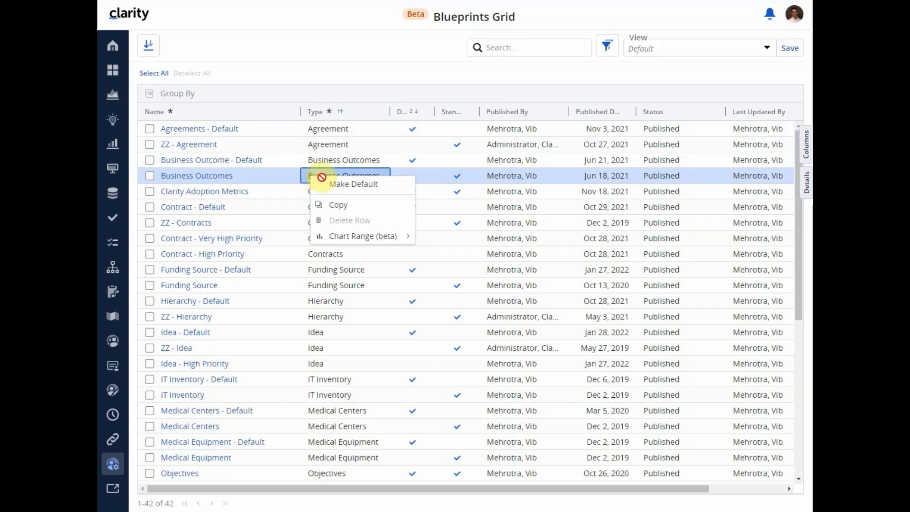
left_click(372, 206)
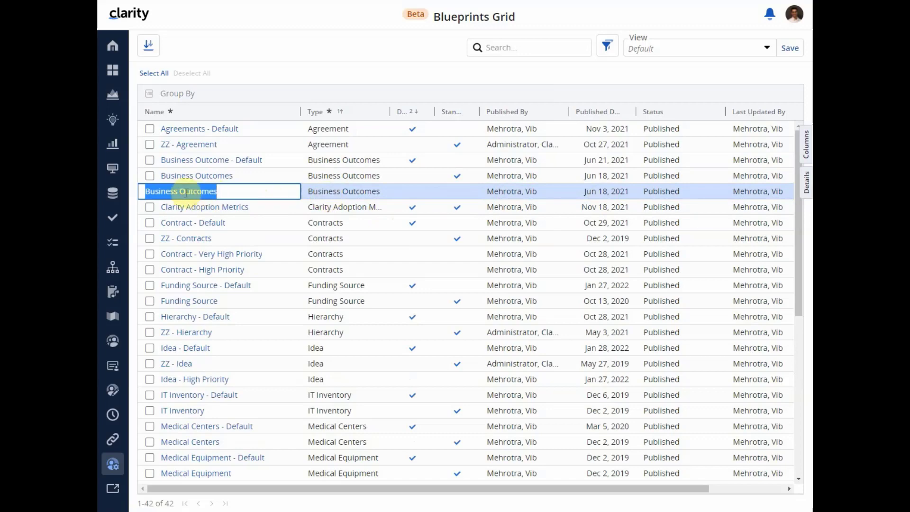
left_click(226, 191)
type("- Copy 2")
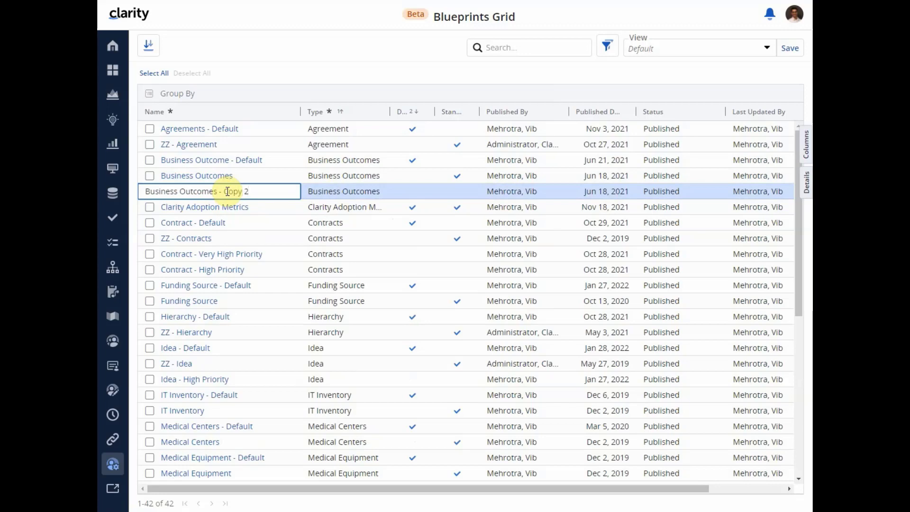
left_click(327, 87)
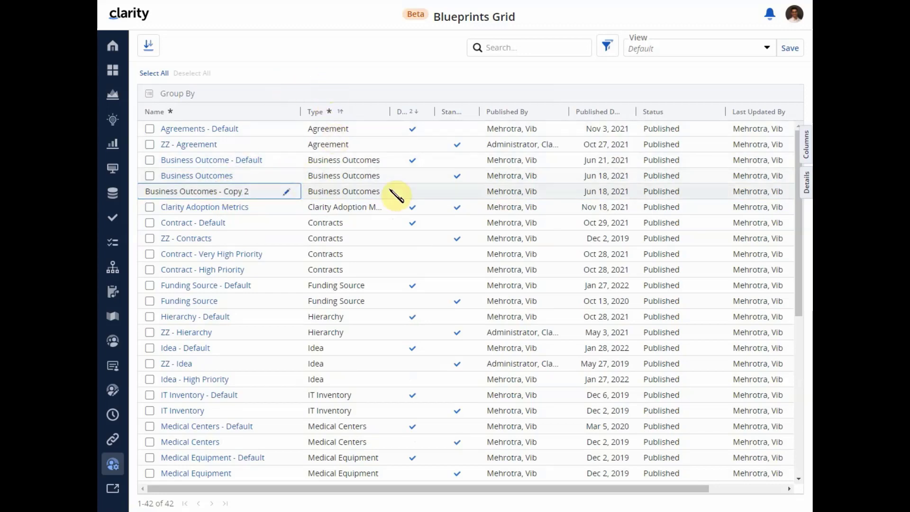
Step: Select the standard Business Outcomes blueprint and examine which actions are available for it
left_click(150, 175)
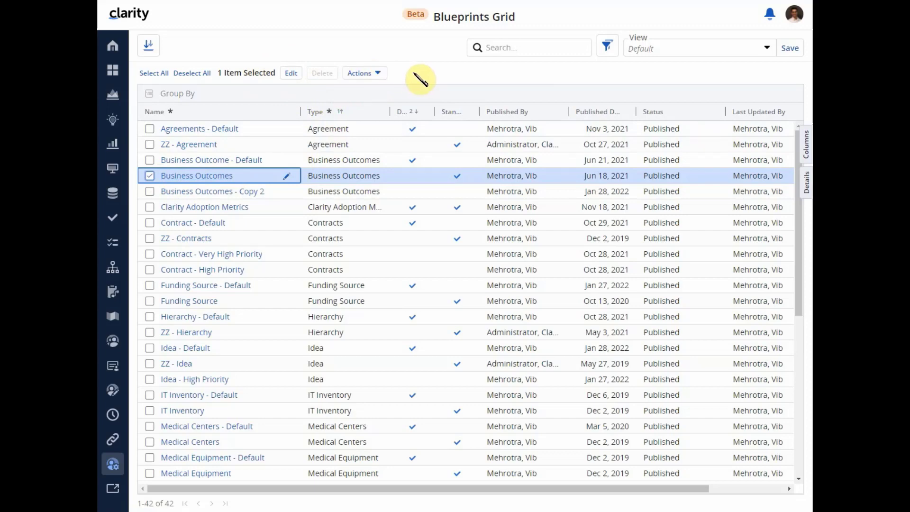
left_click(379, 73)
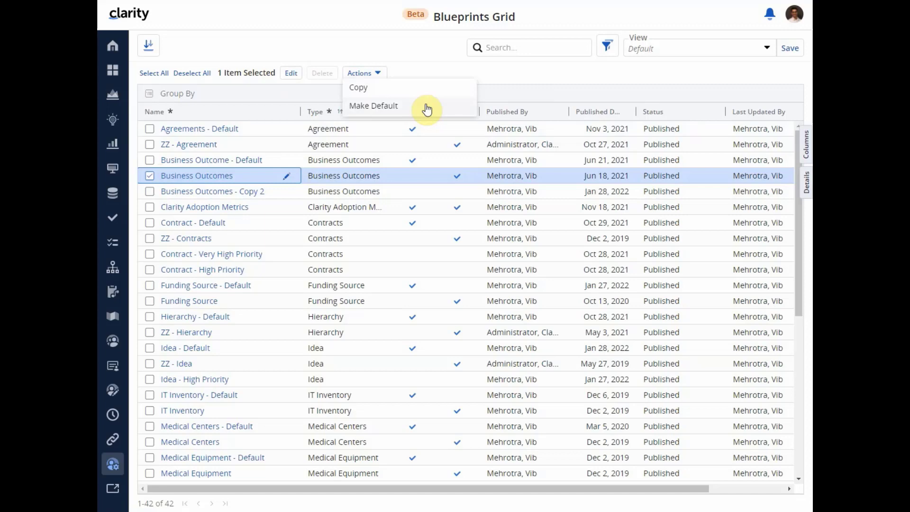
left_click(396, 53)
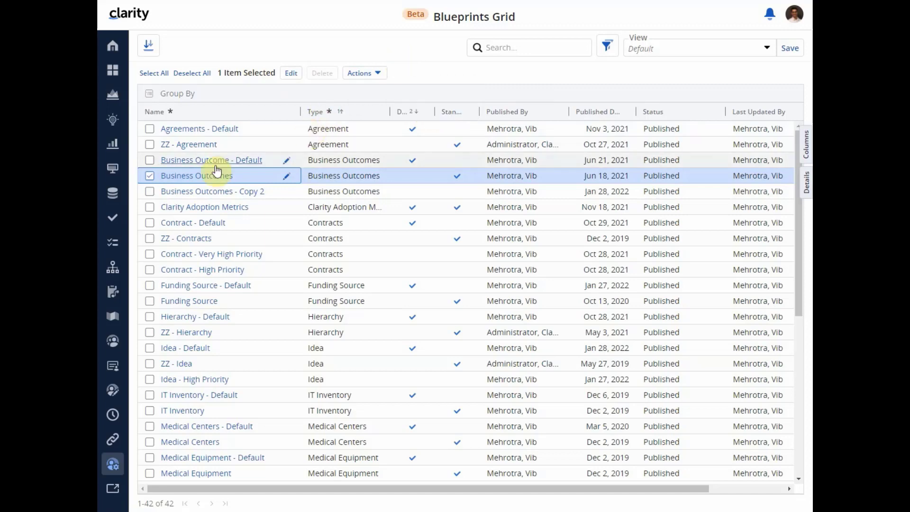
Step: Open bulk editing for Business Outcome - Default and Business Outcomes, cancel without changes, and clear both selections
left_click(149, 160)
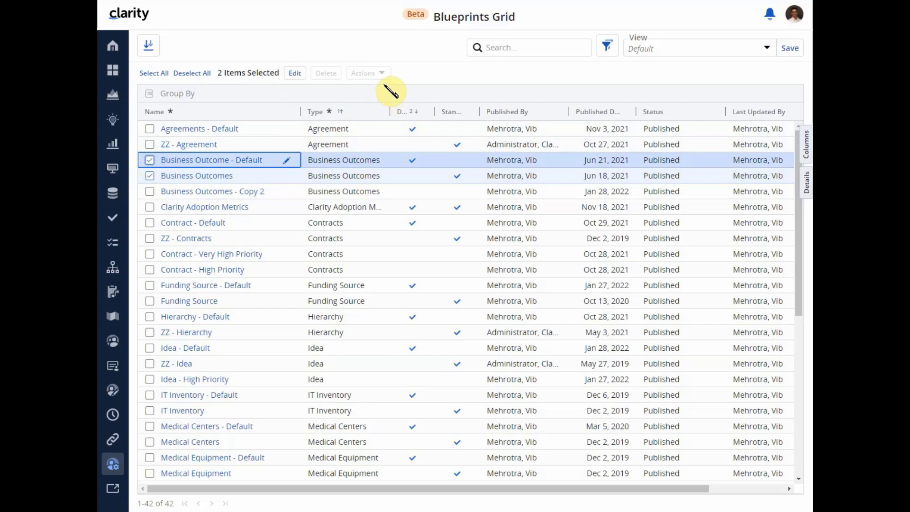
left_click(294, 74)
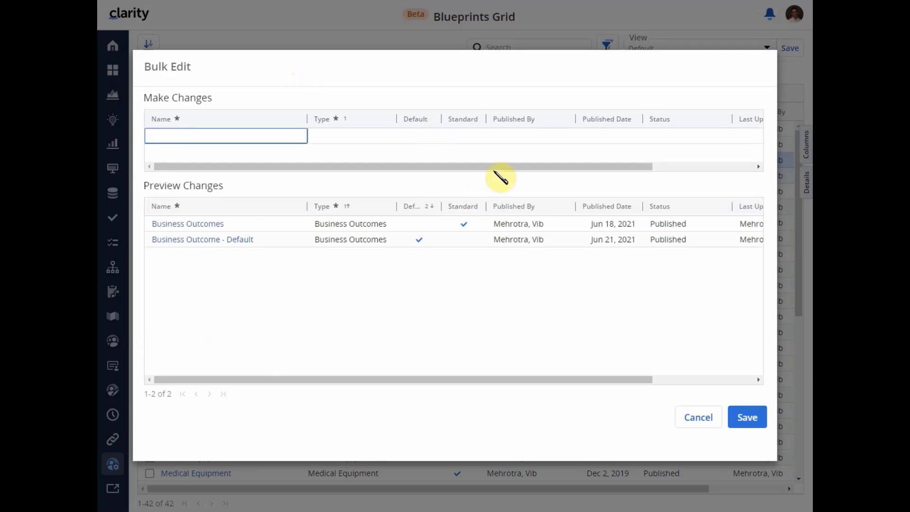
left_click(694, 421)
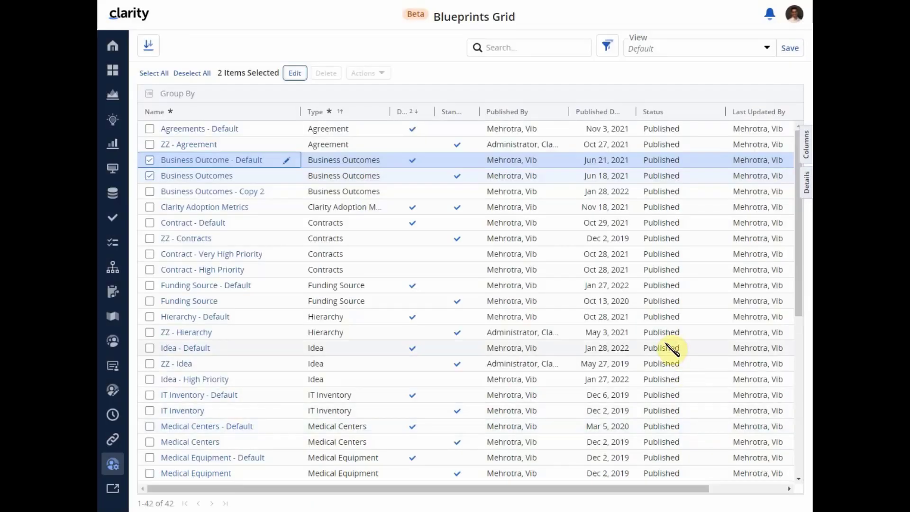
left_click(149, 175)
left_click(149, 160)
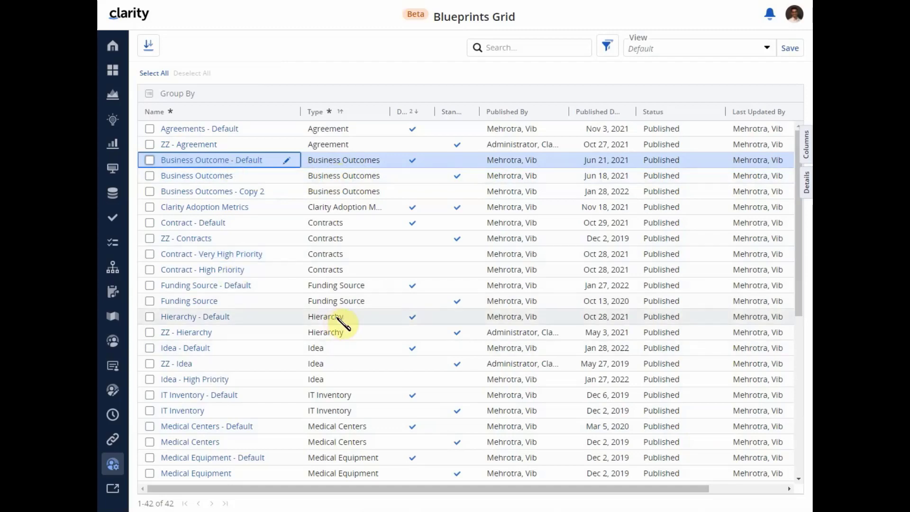
Step: Open the Business Outcomes - Copy 2 blueprint to view its properties, and leave it for the Blueprints list
left_click(199, 191)
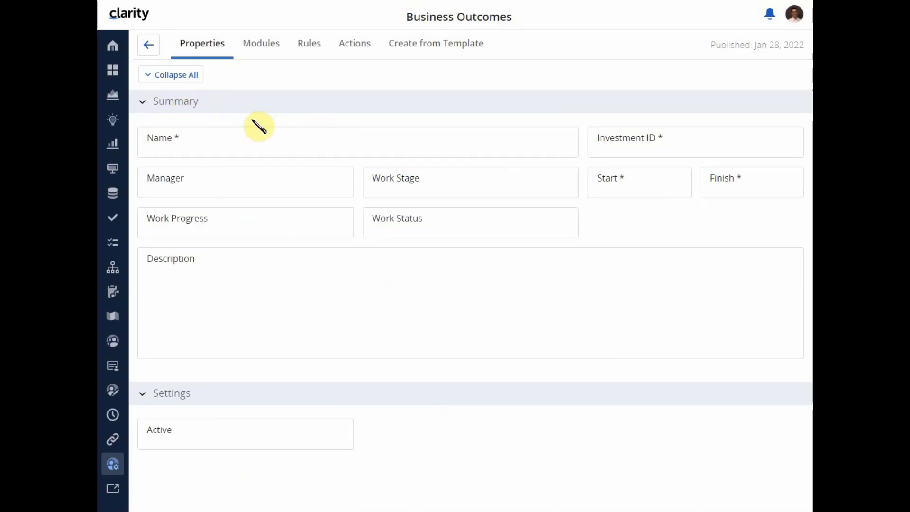
left_click(148, 44)
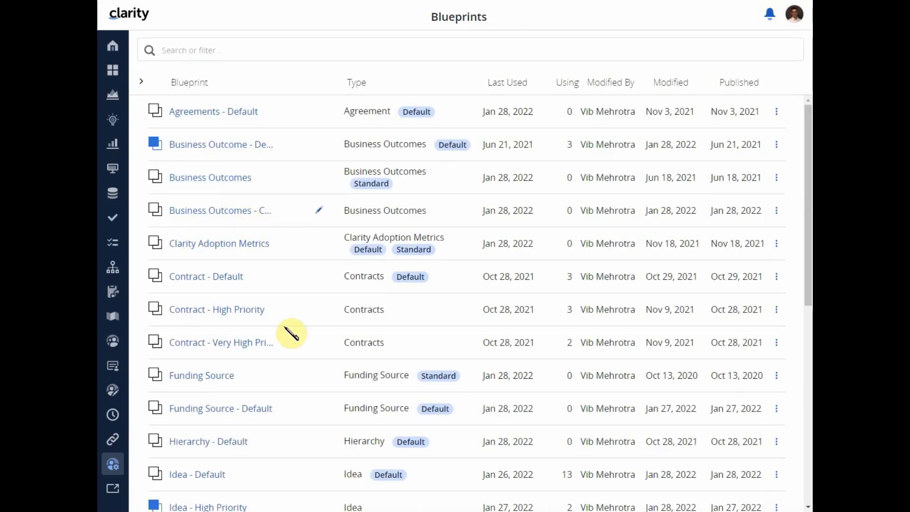
Step: Open the Project - Default blueprint from the Blueprints list and review its actions and modules
scroll(290, 330, "down", 3)
scroll(290, 334, "down", 10)
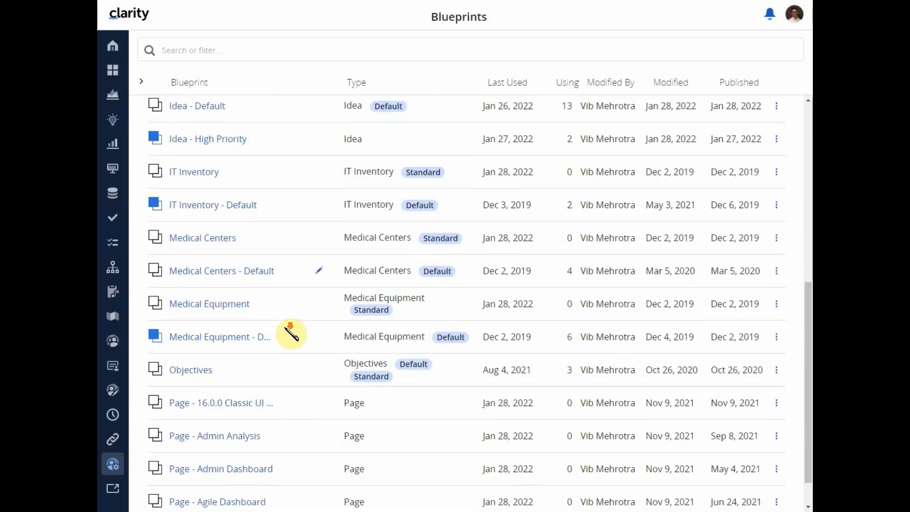
scroll(290, 331, "down", 5)
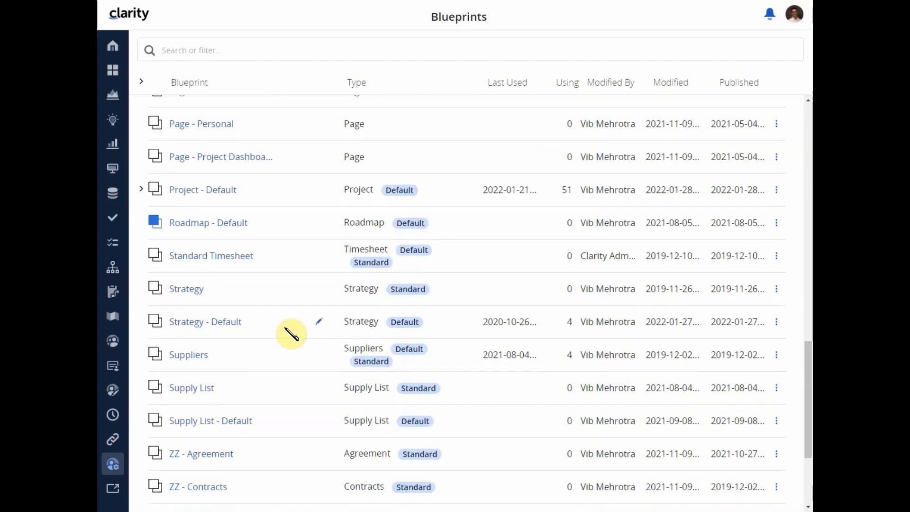
scroll(289, 322, "up", 1)
scroll(287, 319, "up", 1)
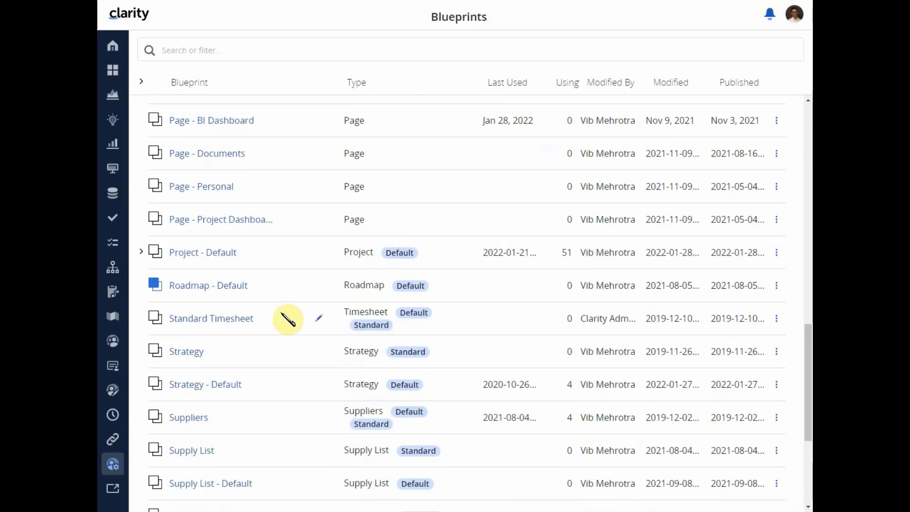
left_click(209, 253)
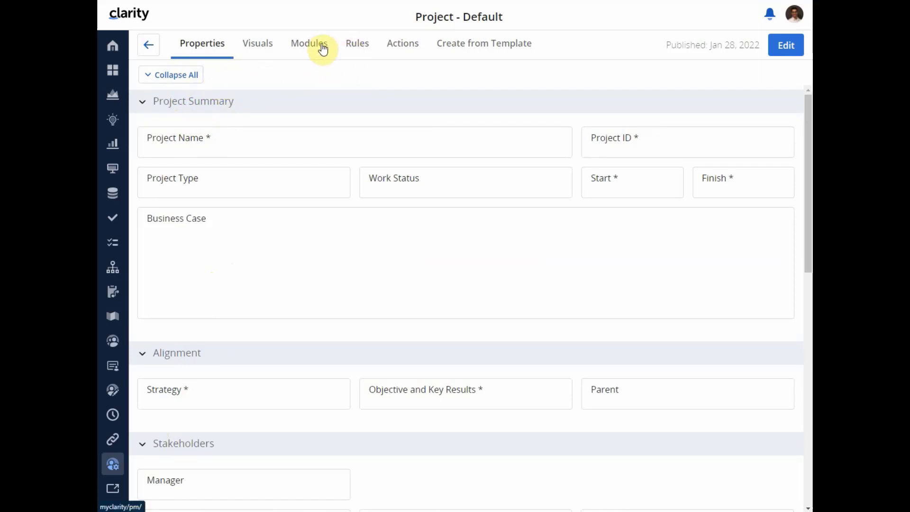
left_click(396, 48)
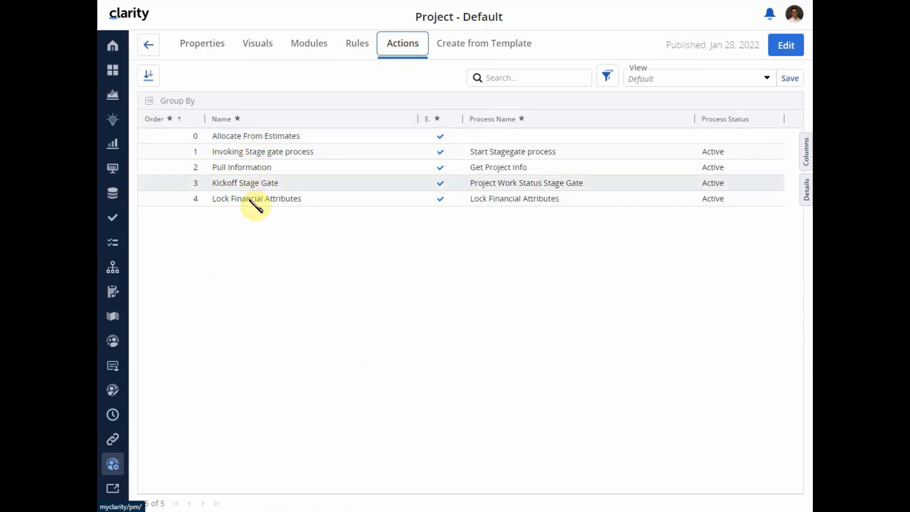
left_click(308, 44)
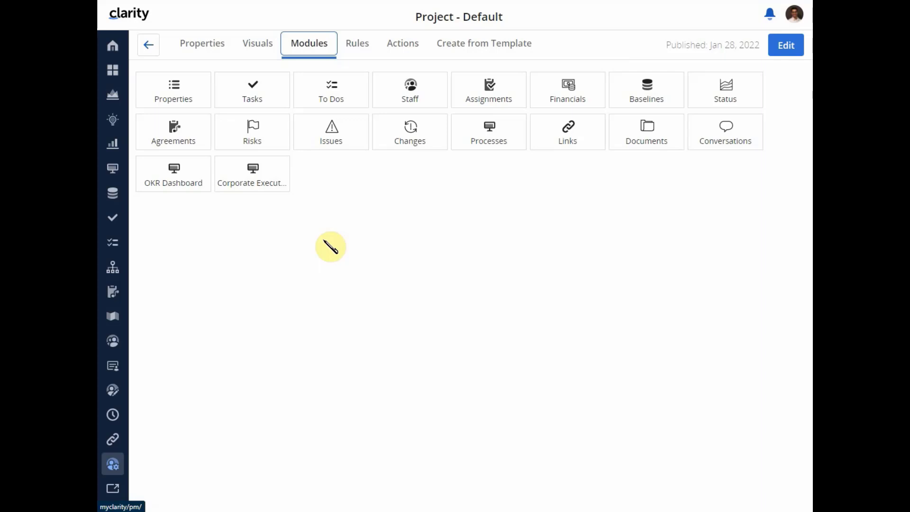
left_click(798, 24)
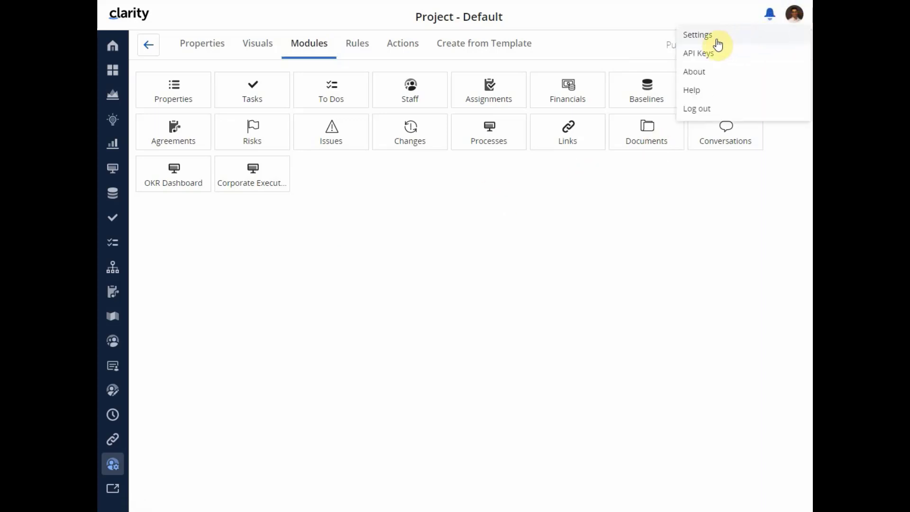
left_click(568, 285)
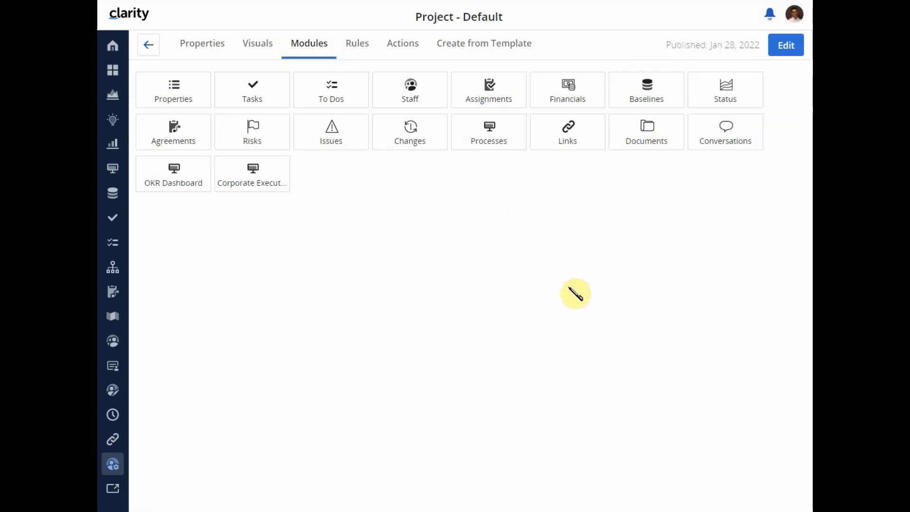
Step: Switch to the Spanish session and log in with the saved username and password of the first listed account
left_click(148, 44)
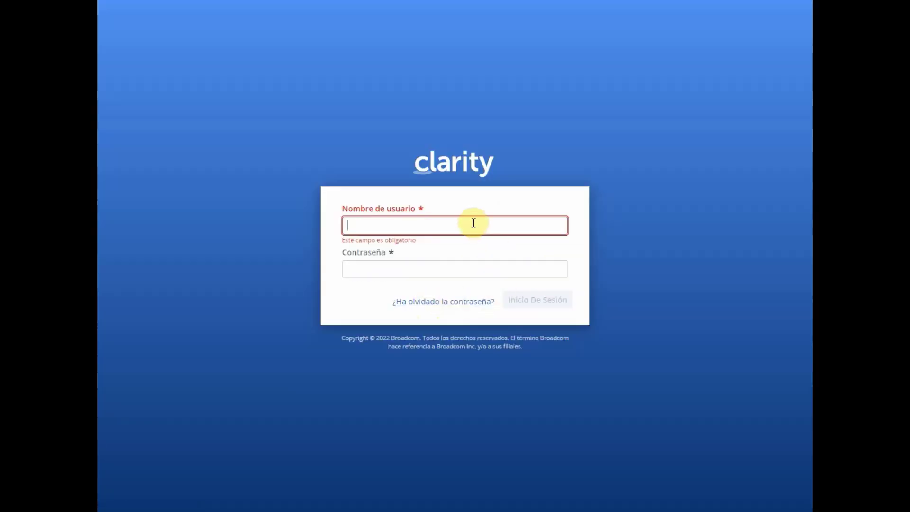
left_click(473, 222)
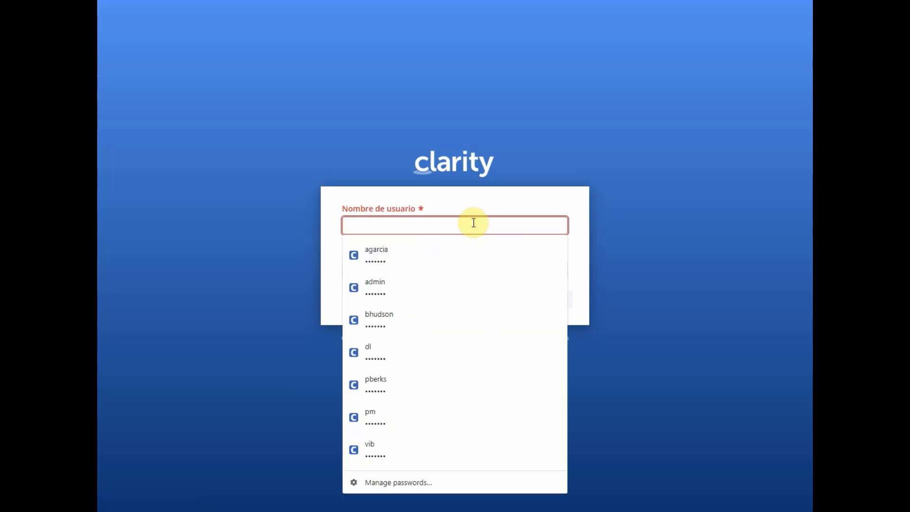
left_click(471, 258)
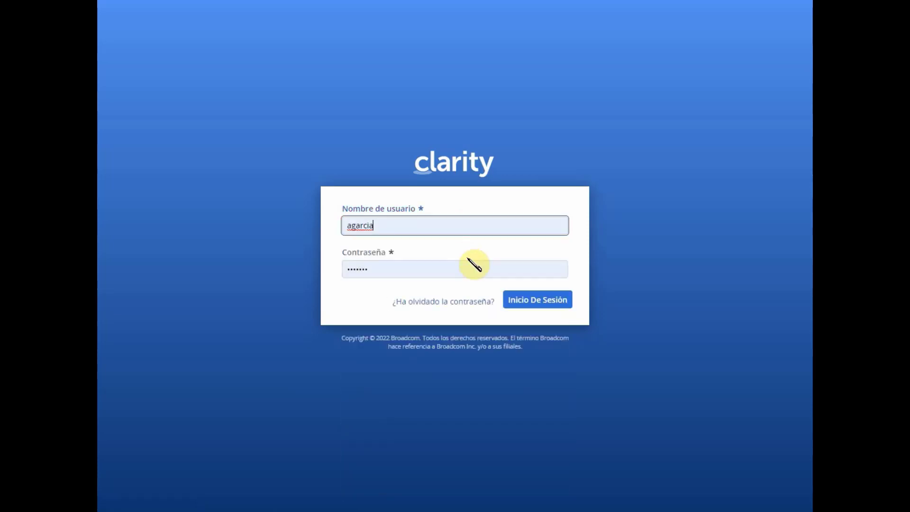
left_click(525, 300)
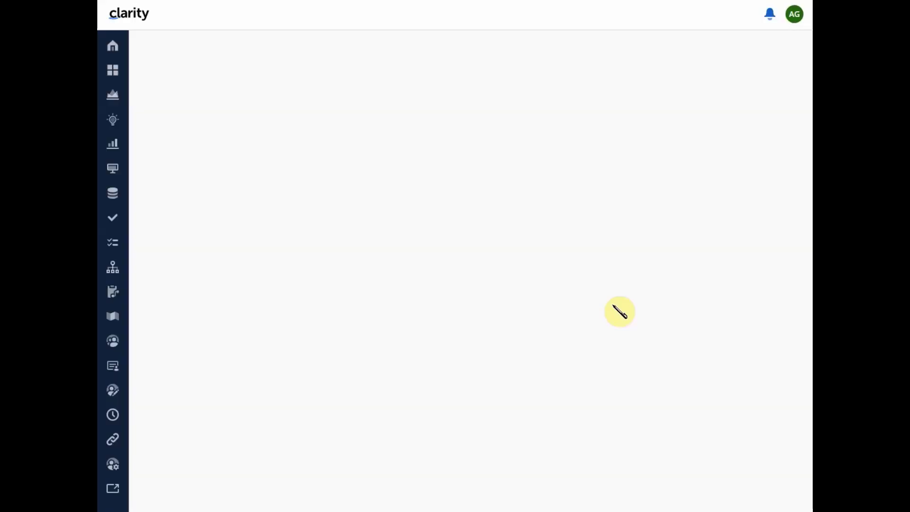
Step: Check the language and locale in this account's general settings, and close the settings
left_click(796, 22)
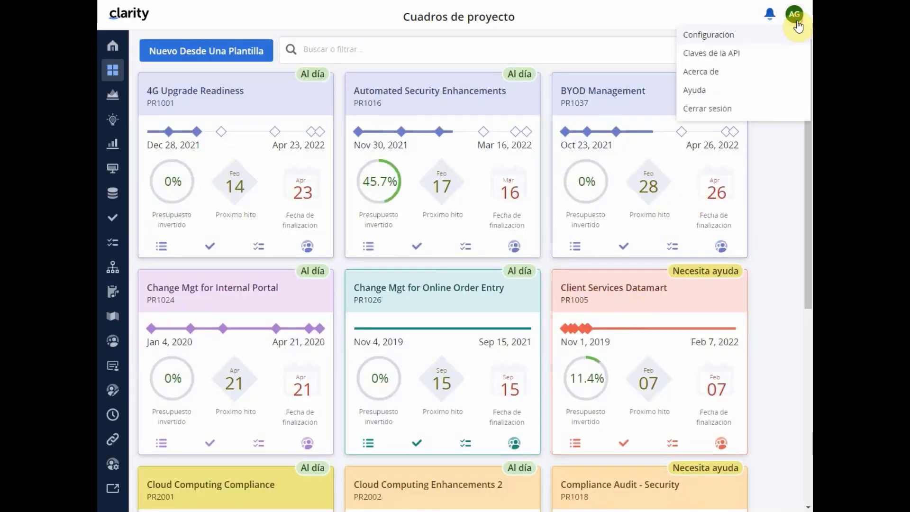
left_click(708, 34)
left_click(209, 97)
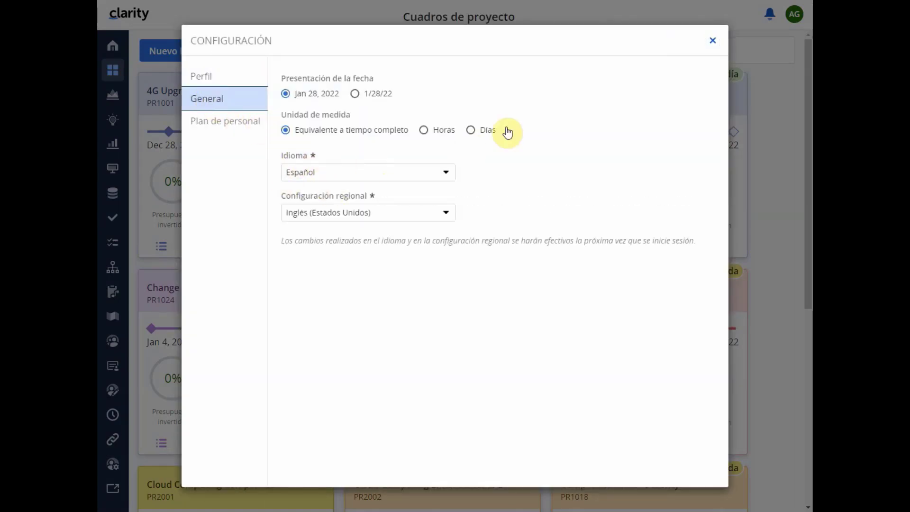
left_click(712, 40)
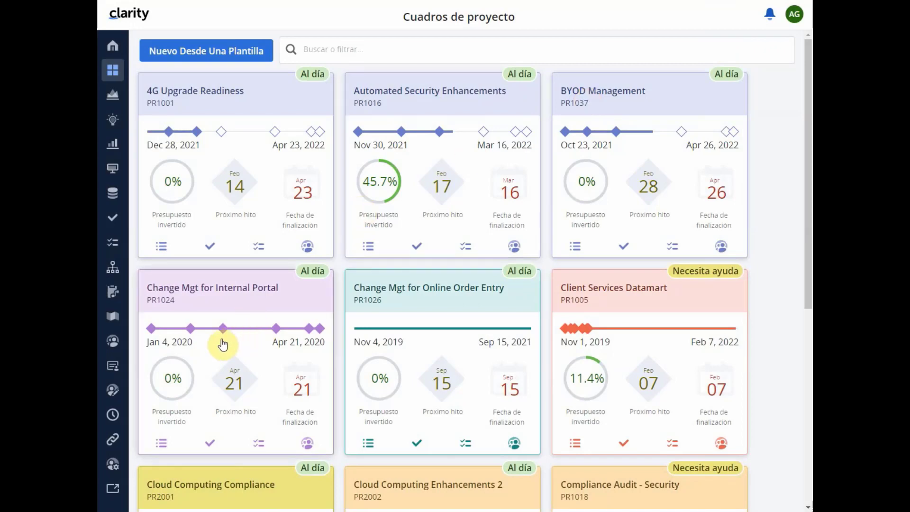
Step: Open the Project - Default blueprint from Esquemas in Administración and put it in edit mode
left_click(113, 464)
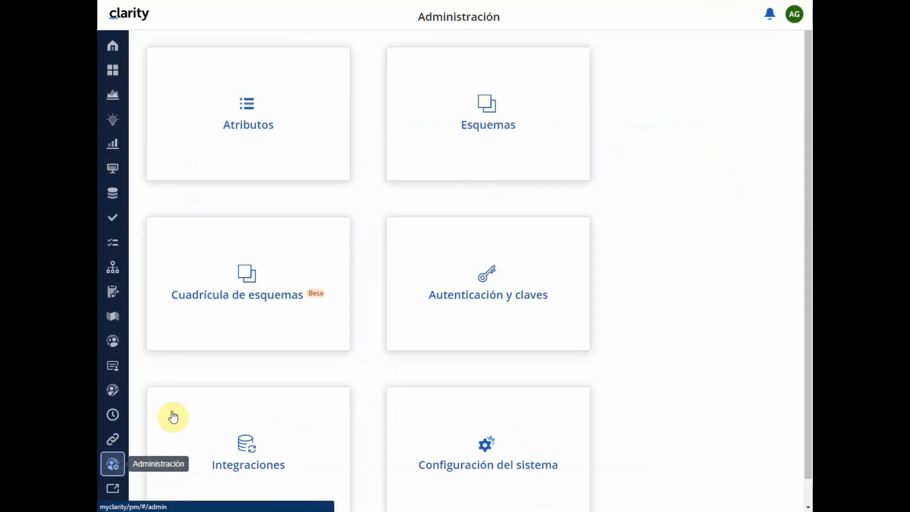
left_click(468, 131)
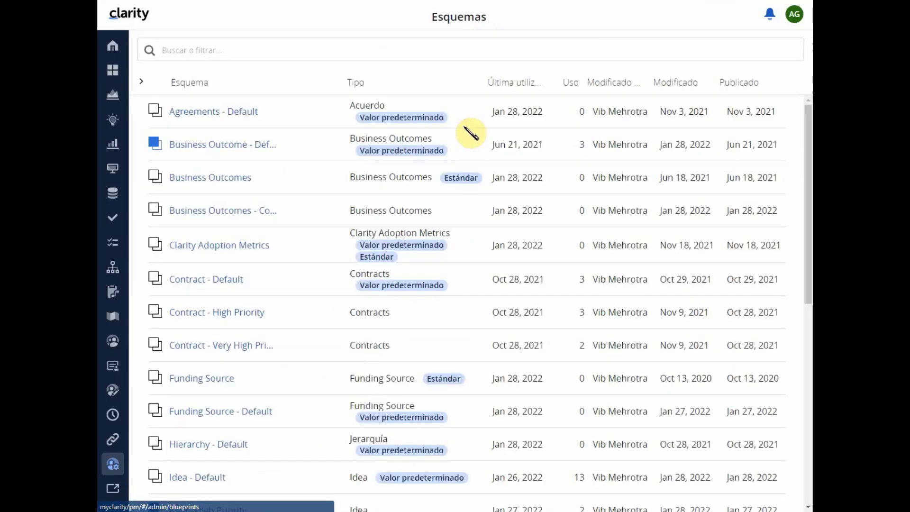
scroll(315, 211, "down", 5)
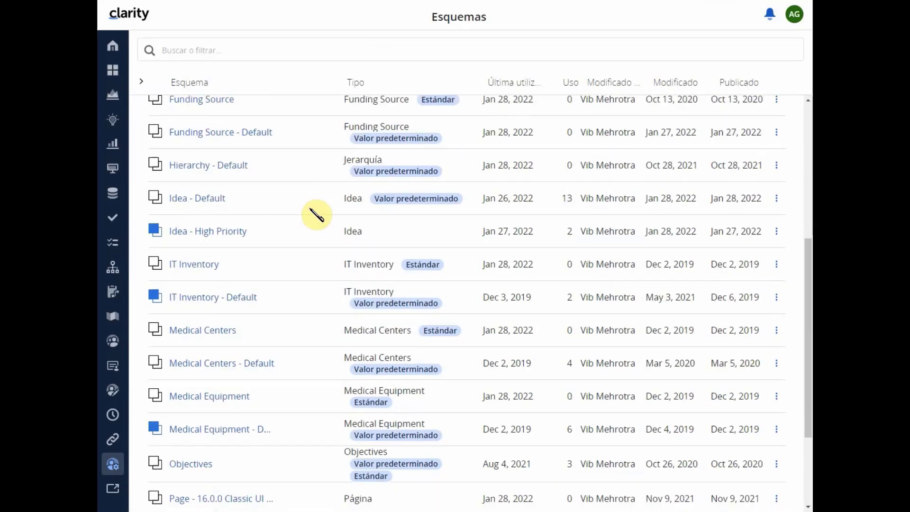
scroll(316, 215, "down", 8)
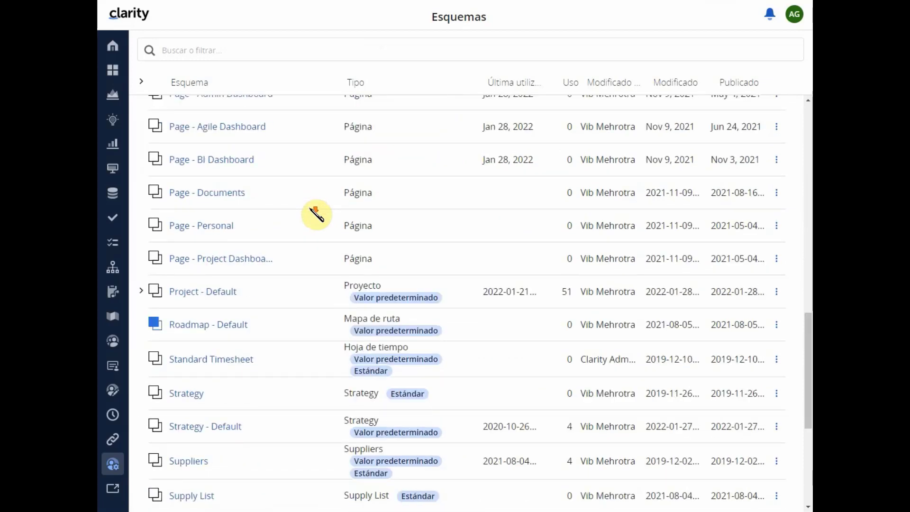
left_click(203, 291)
left_click(786, 46)
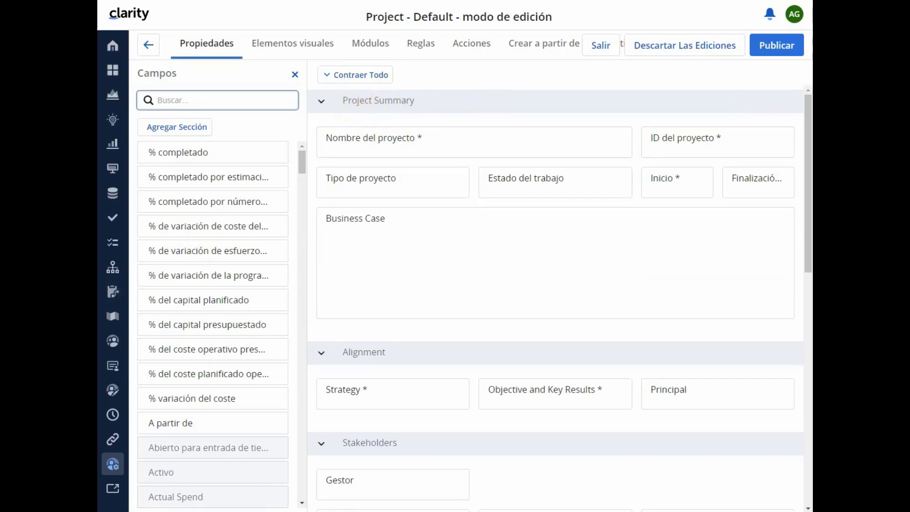
Step: Rename the blueprint's Project Summary section to Sumario and collapse all property sections
left_click(420, 101)
type("Sumario")
left_click(480, 80)
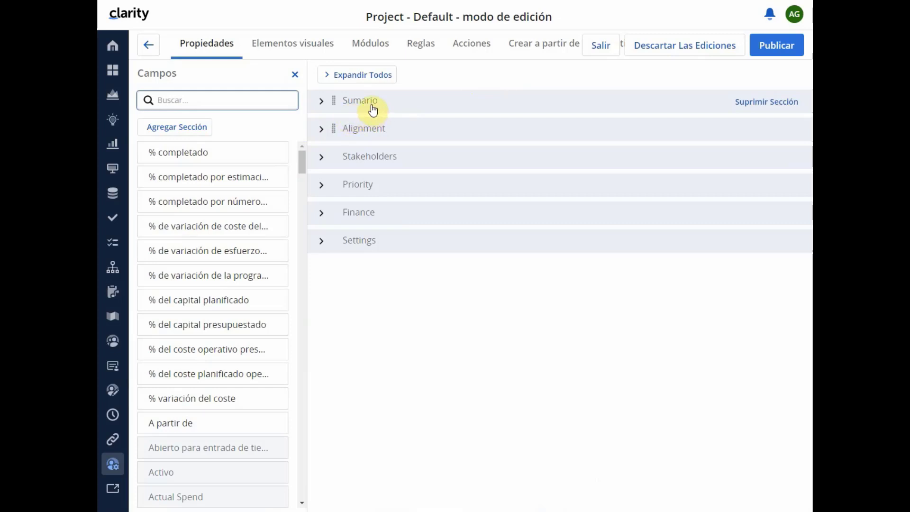
Step: Rename the blueprint action Invoking Stage gate process to Proceso de aprobación
left_click(469, 46)
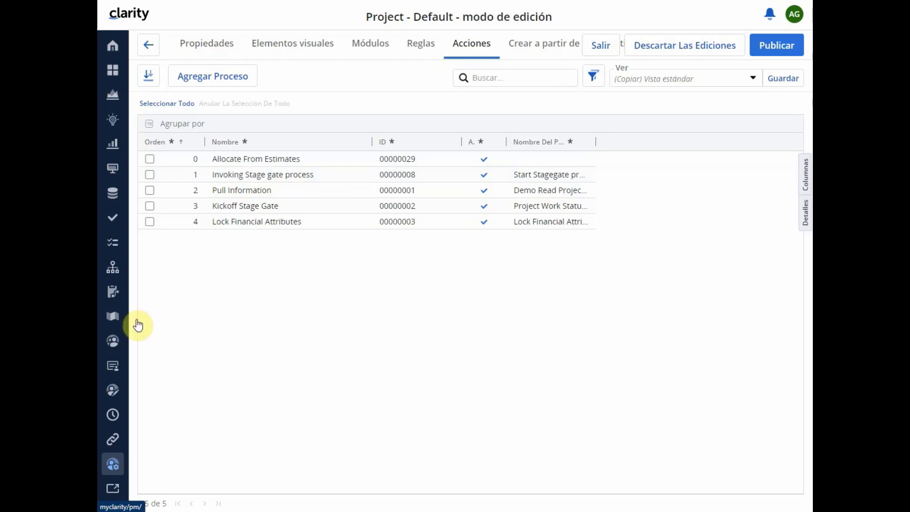
left_click(298, 176)
double_click(261, 177)
type("Proceso de aprobación")
left_click(283, 292)
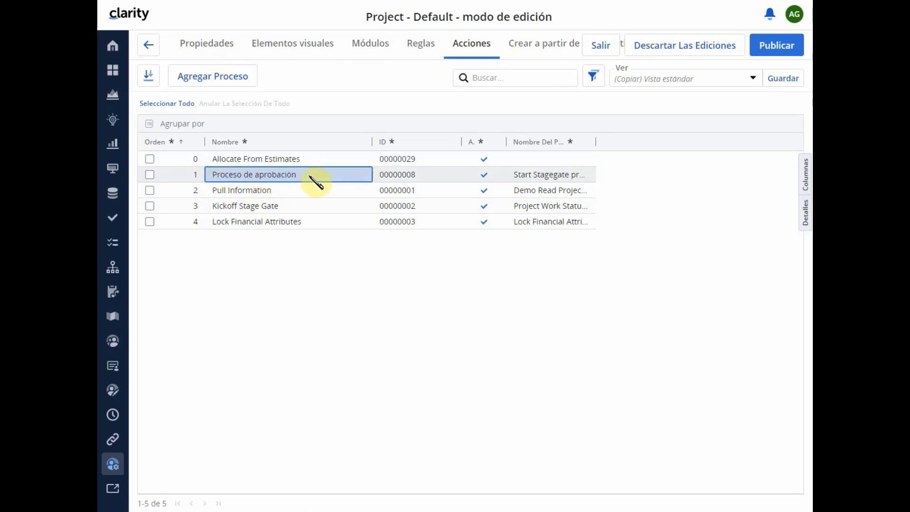
left_click(309, 279)
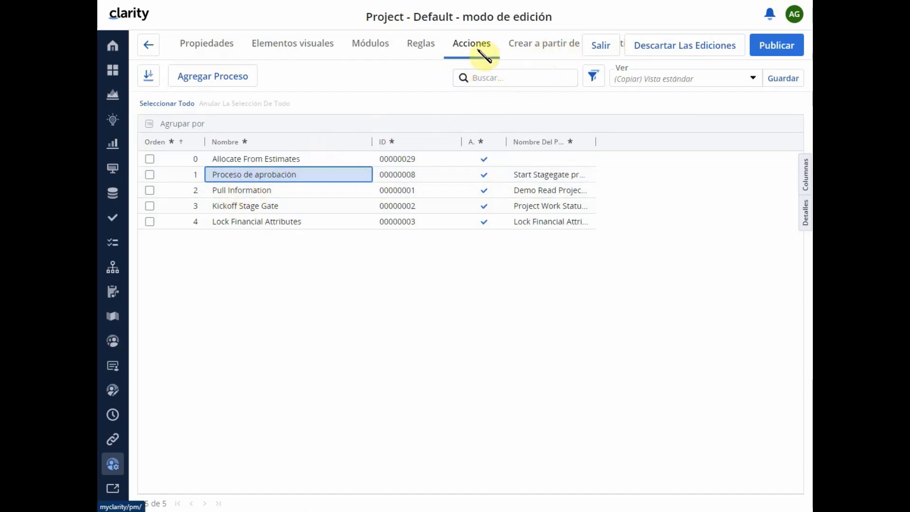
Step: Rename the blueprint's OKR Dashboard channel to Tablero de mandos and publish the blueprint
left_click(370, 45)
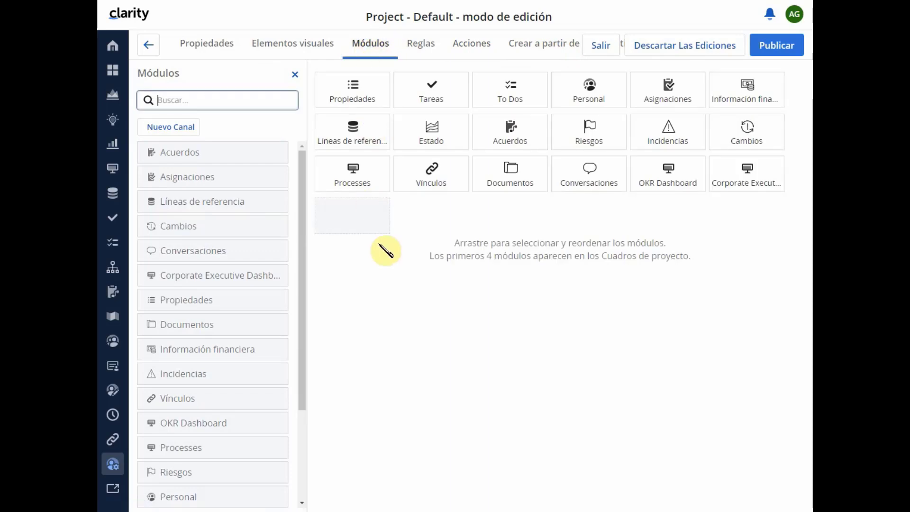
left_click(636, 186)
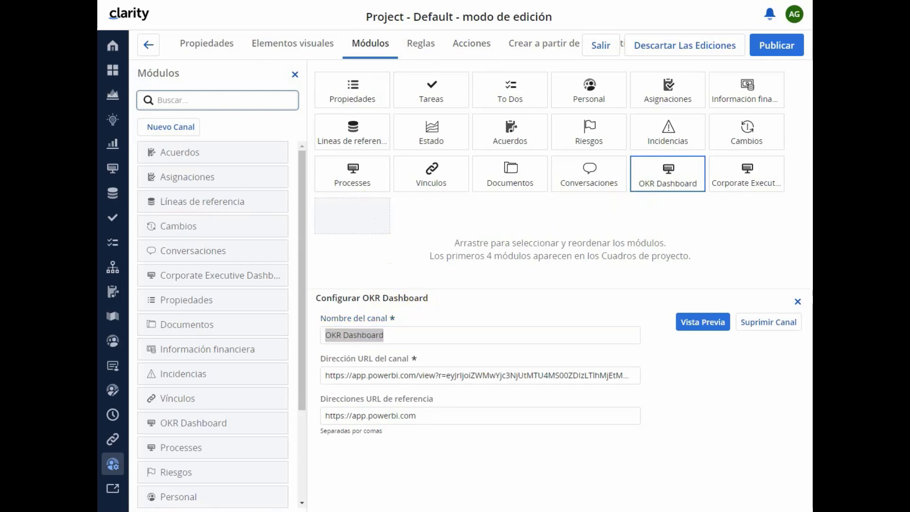
left_click_drag(395, 334, 330, 349)
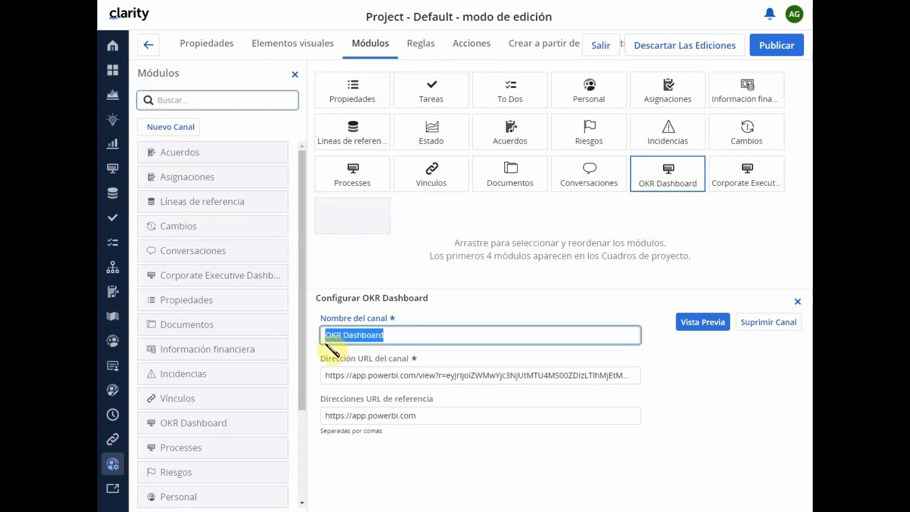
type("Tablero de mandos")
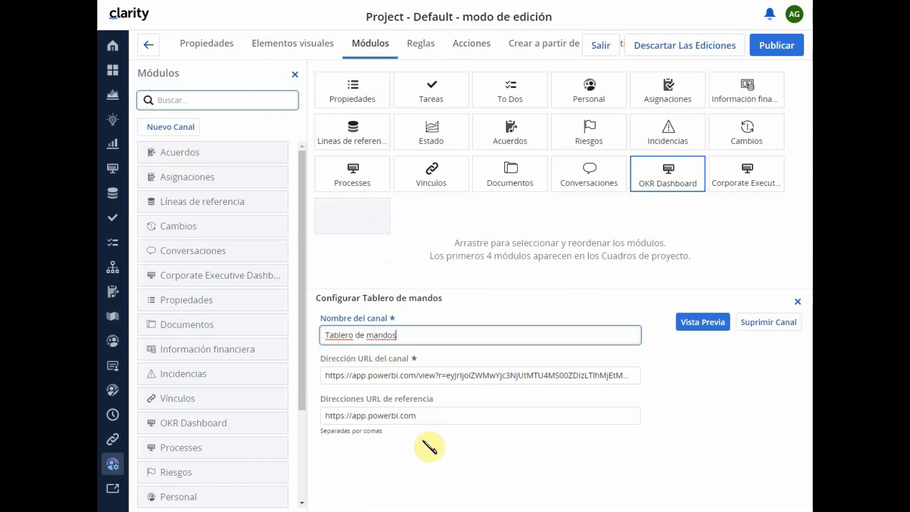
left_click(429, 465)
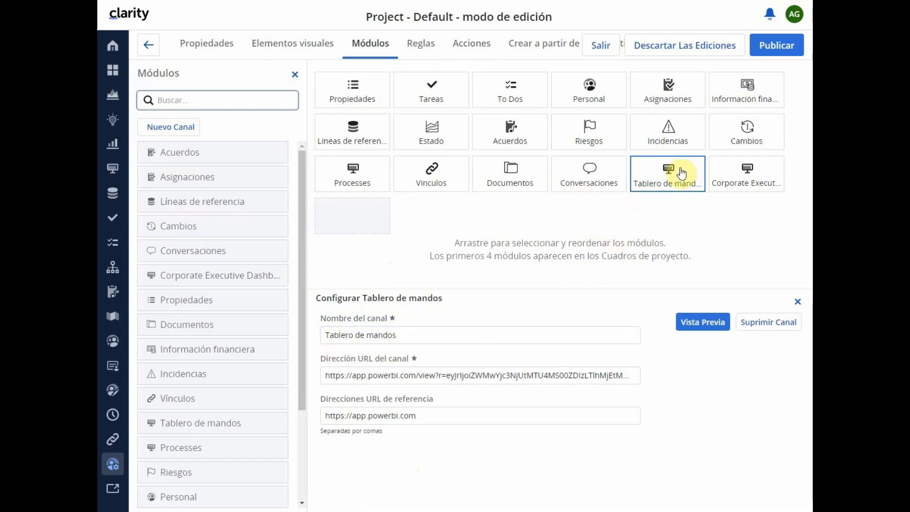
left_click(773, 45)
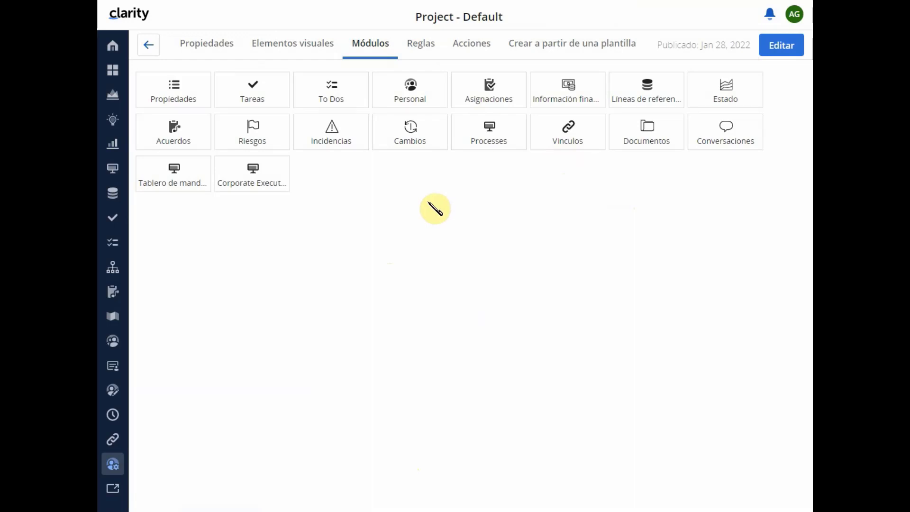
Step: Open the GDPR Compliance project from Proyectos and examine its section title, available actions and channel modules for the Spanish names
left_click(112, 101)
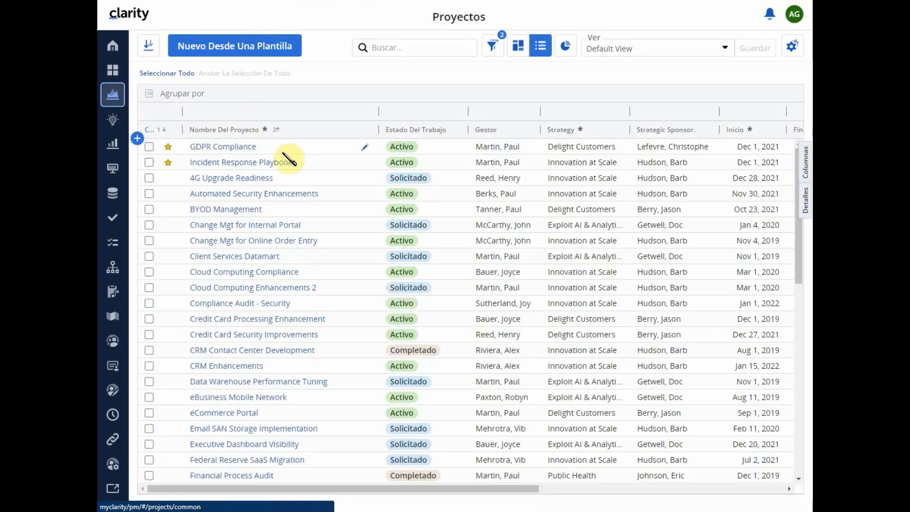
left_click(229, 152)
left_click(229, 152)
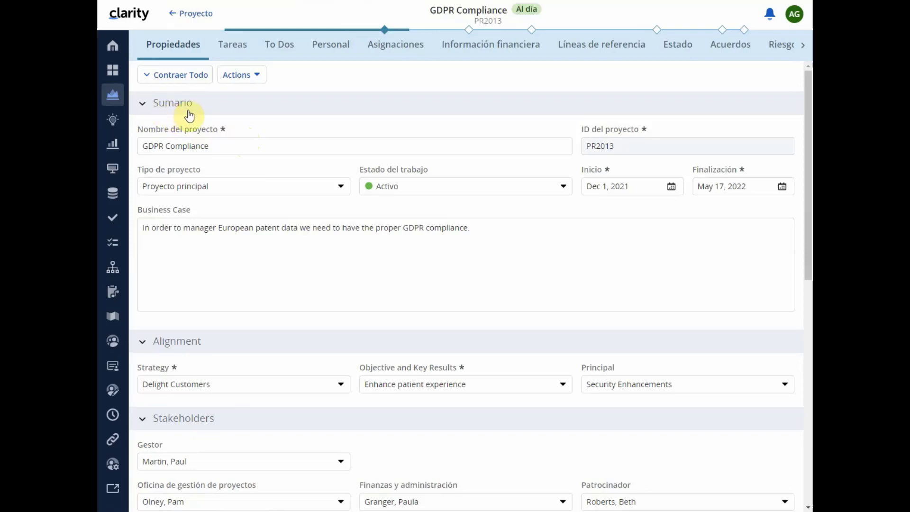
left_click(256, 76)
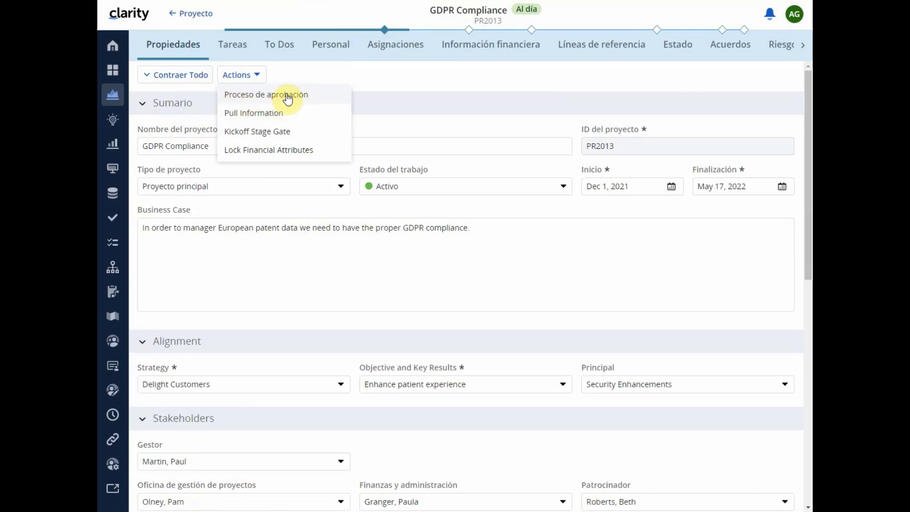
left_click(802, 51)
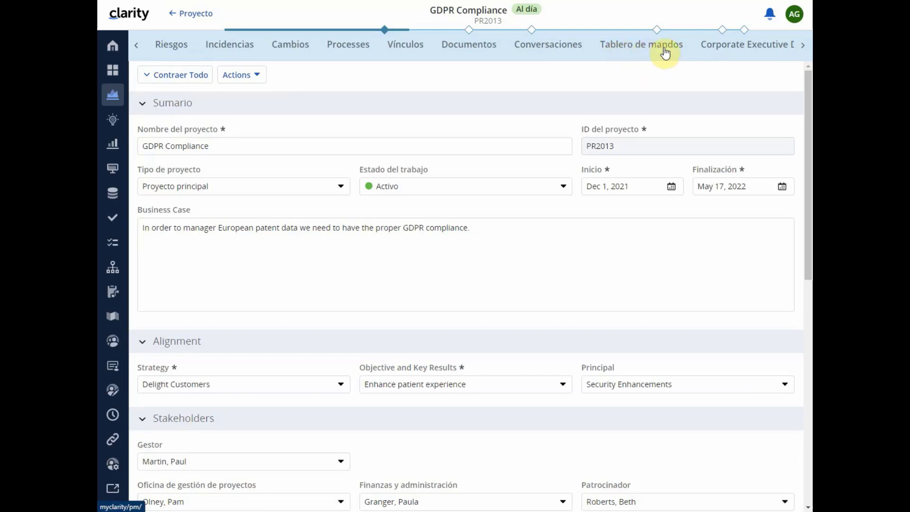
left_click(206, 241)
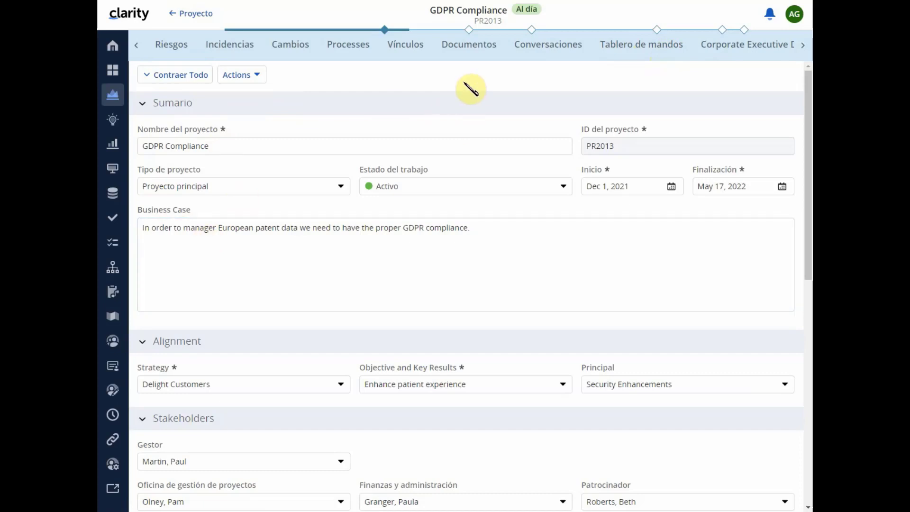
Step: Log out of the Spanish-language account
left_click(793, 15)
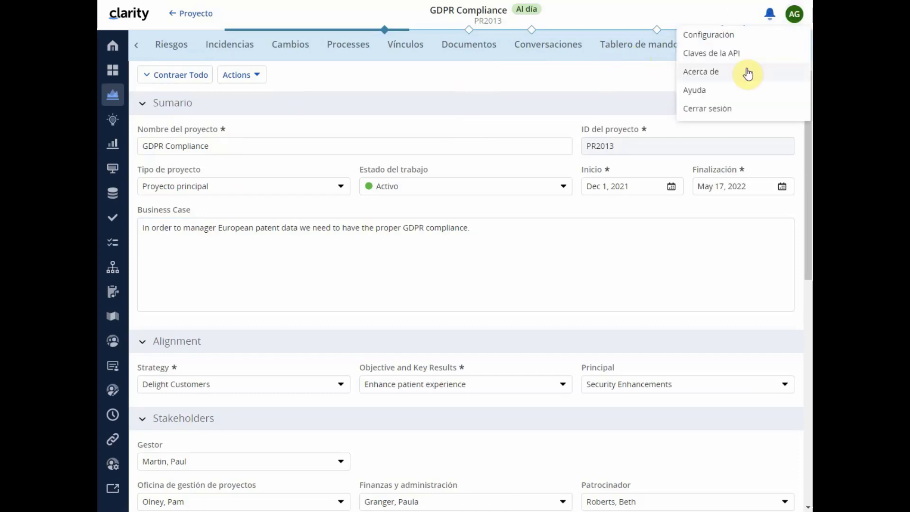
left_click(709, 110)
left_click(713, 114)
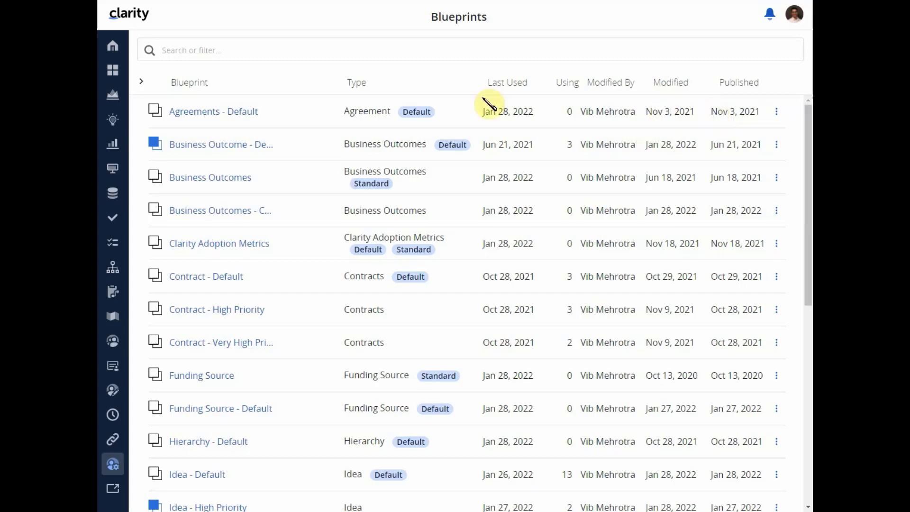
Step: Go to the Projects grid in the English-language session, check the account's language and locale in the general settings, and close them
left_click(116, 101)
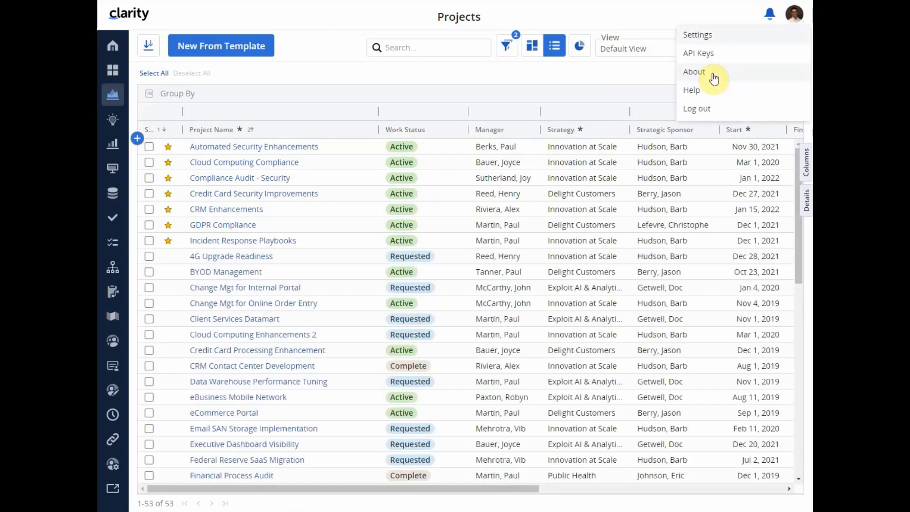
left_click(705, 37)
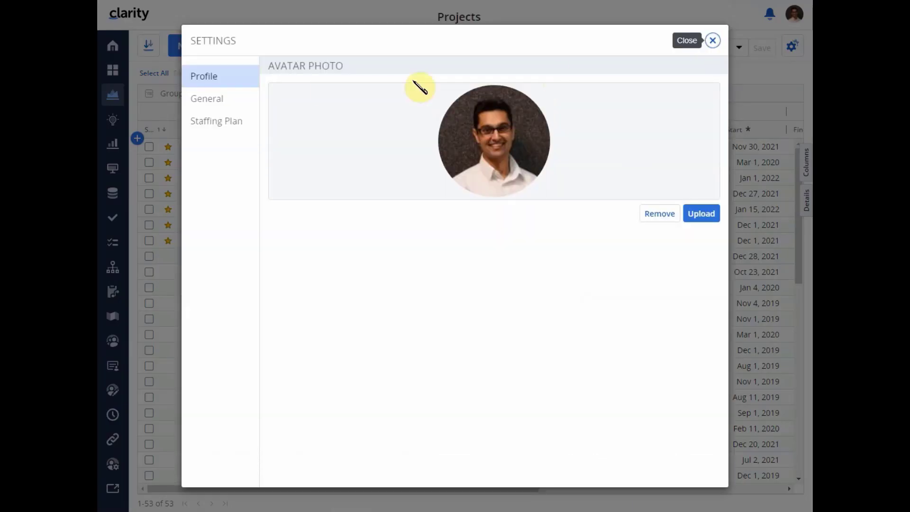
left_click(210, 98)
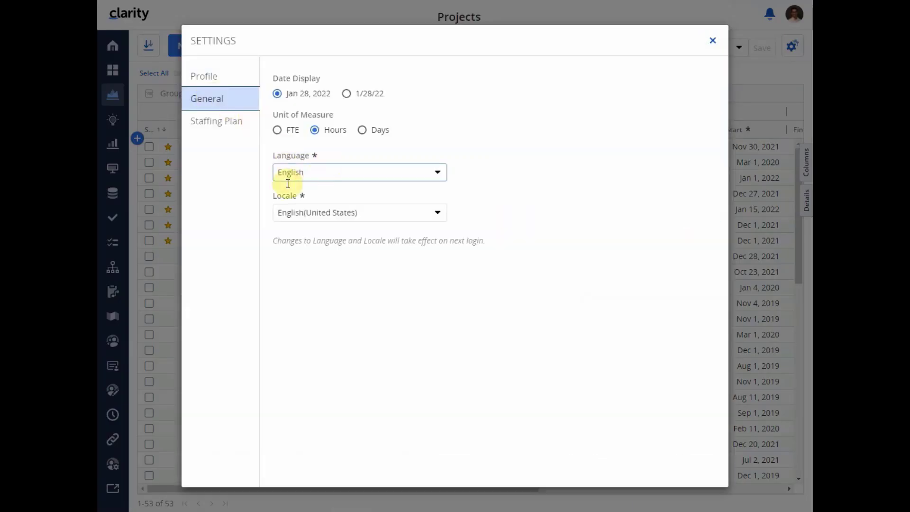
left_click(711, 41)
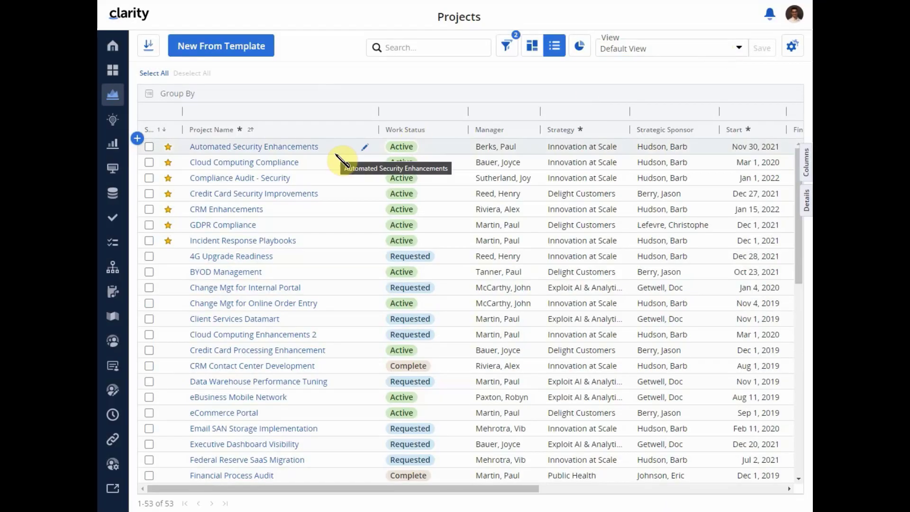
Step: Open the GDPR Compliance project and examine its section title, available actions and channel modules for the English names
left_click(216, 229)
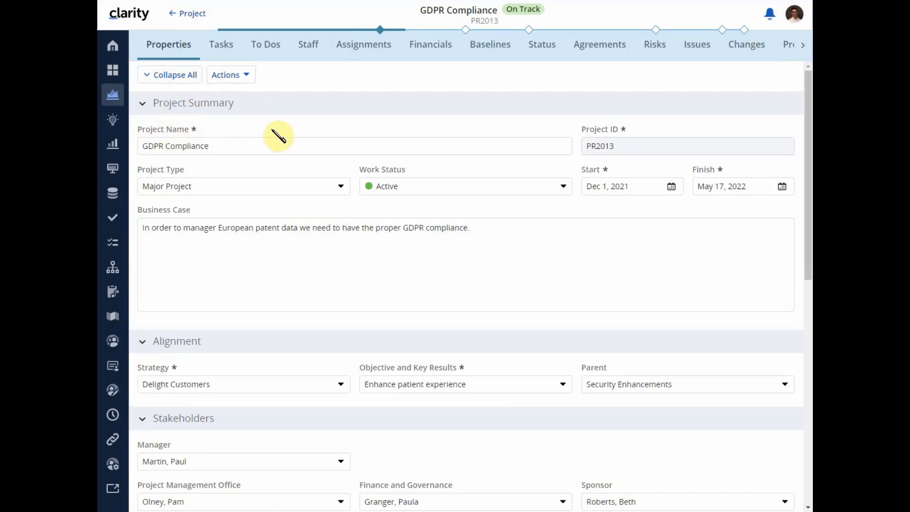
left_click(246, 76)
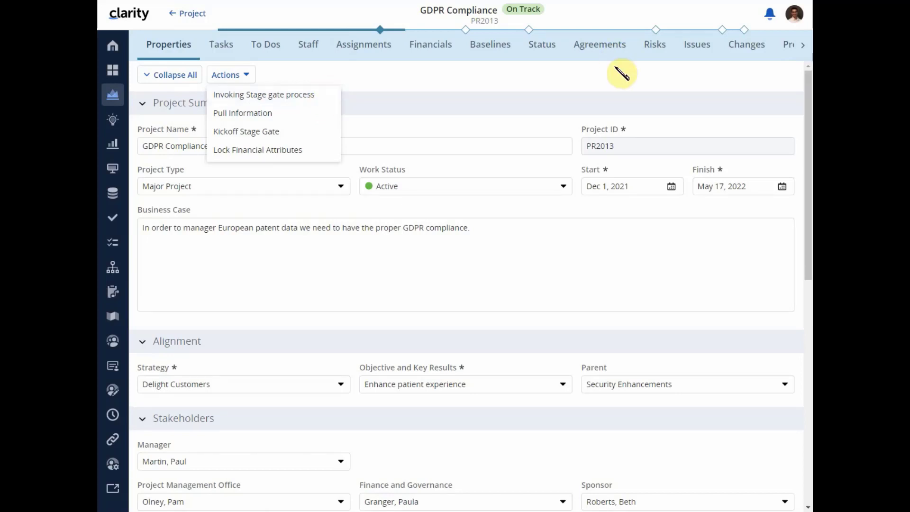
left_click(801, 49)
left_click(802, 48)
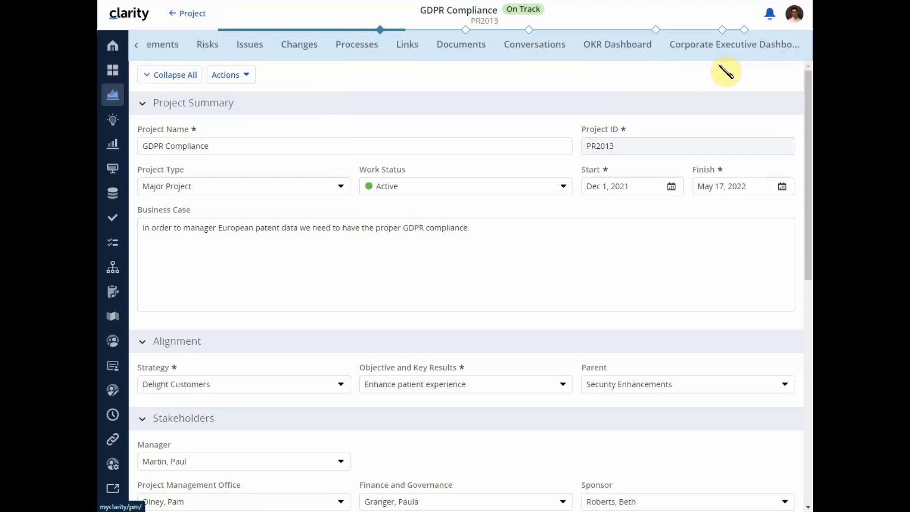